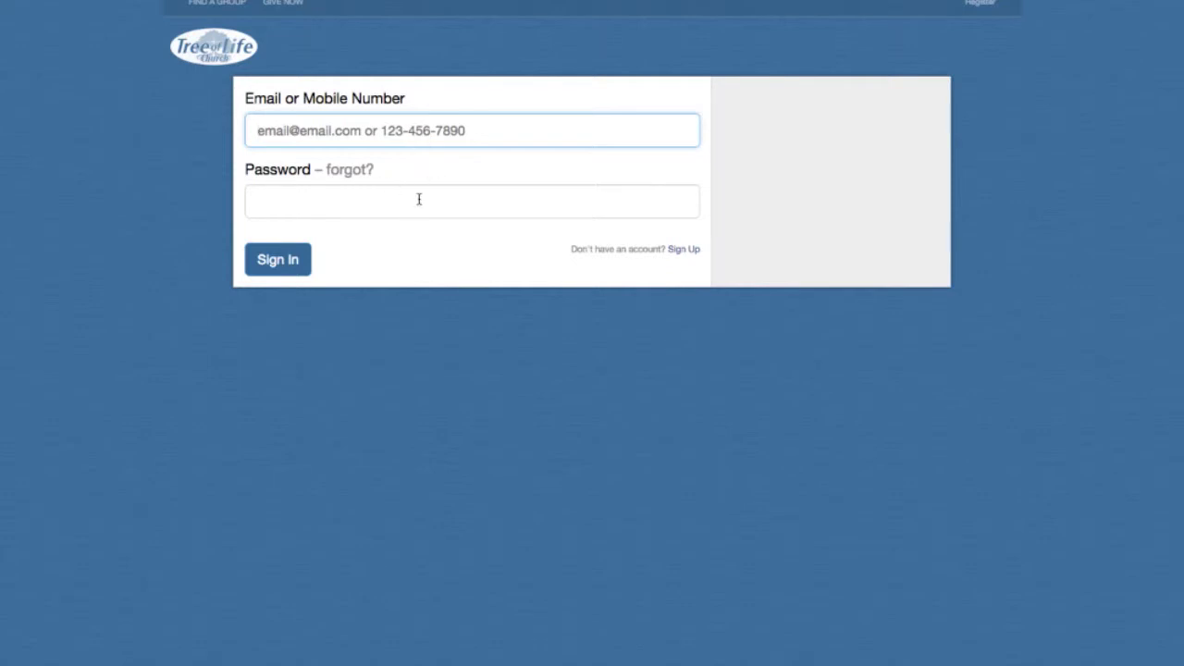
Start a new account and enter the person's first name, last name and login e-mail.
click(682, 252)
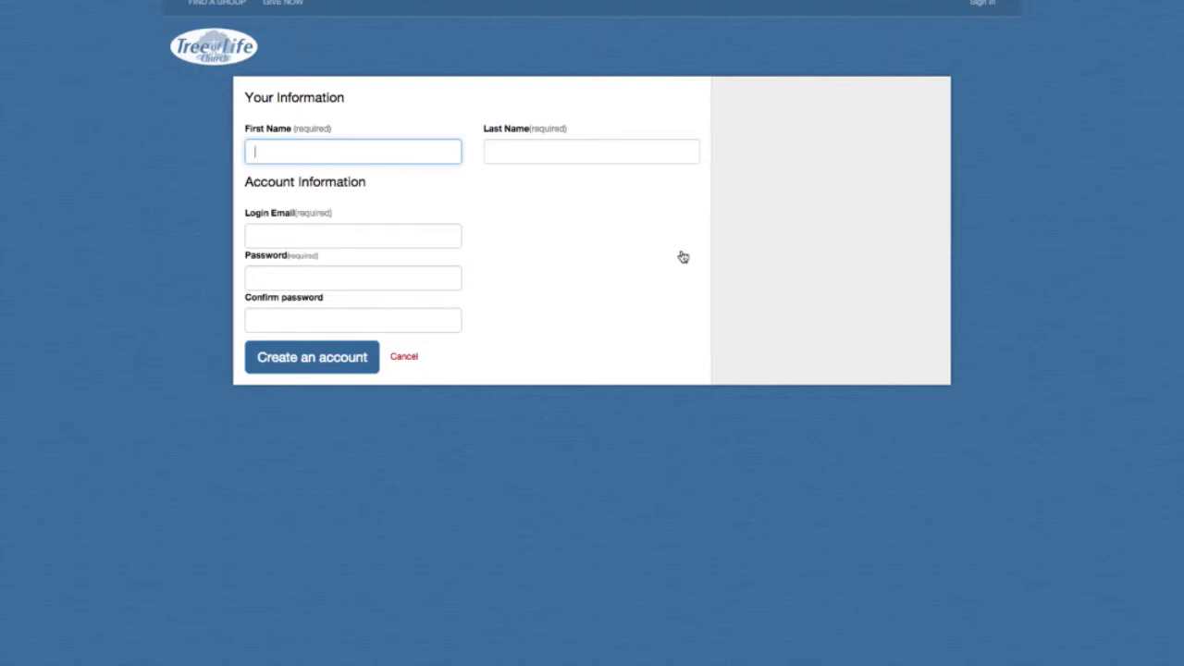
text(John)
key(Tab)
text(Doe)
key(Tab)
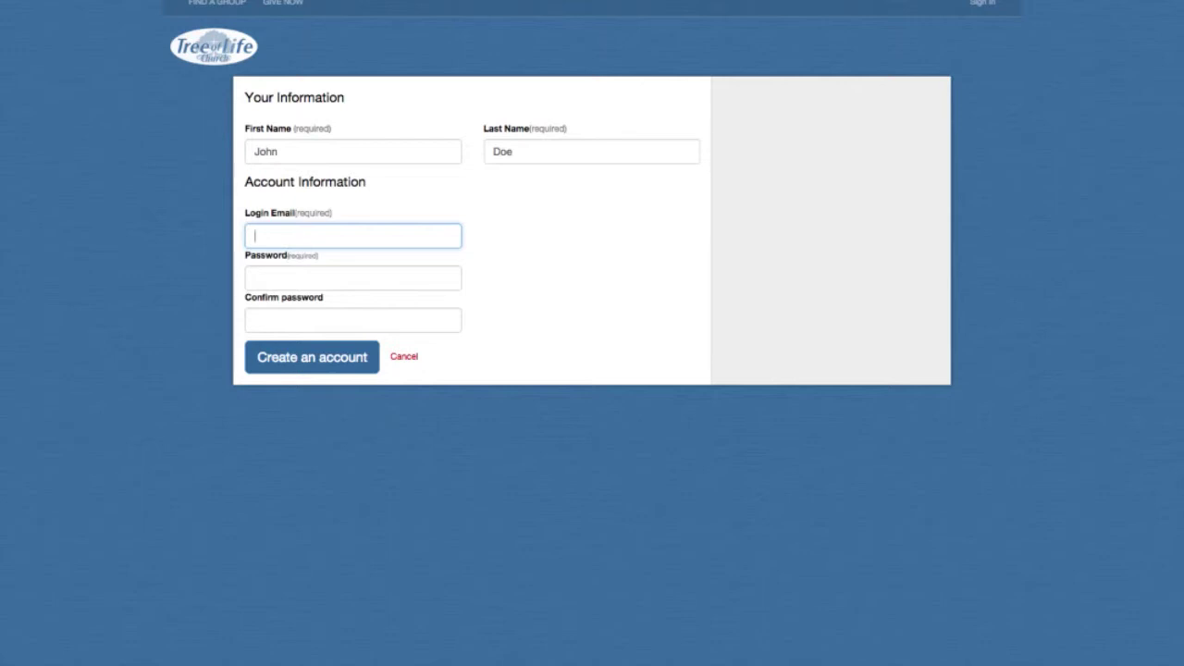
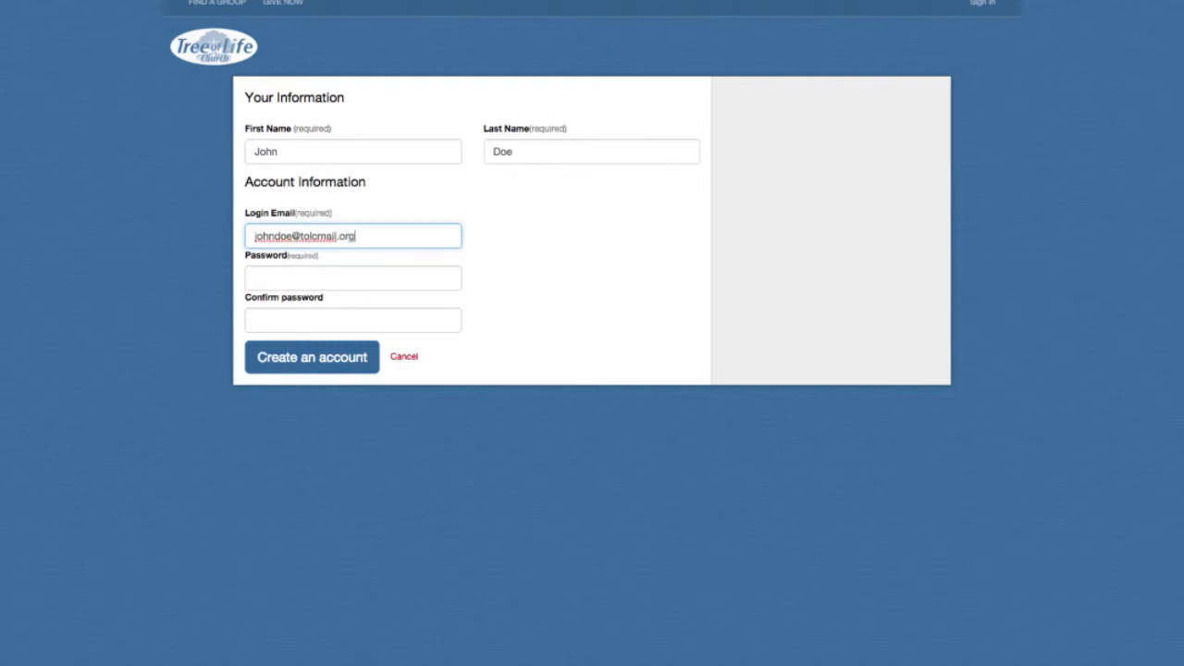
Enter and confirm the account password, then submit the registration.
click(352, 277)
click(352, 320)
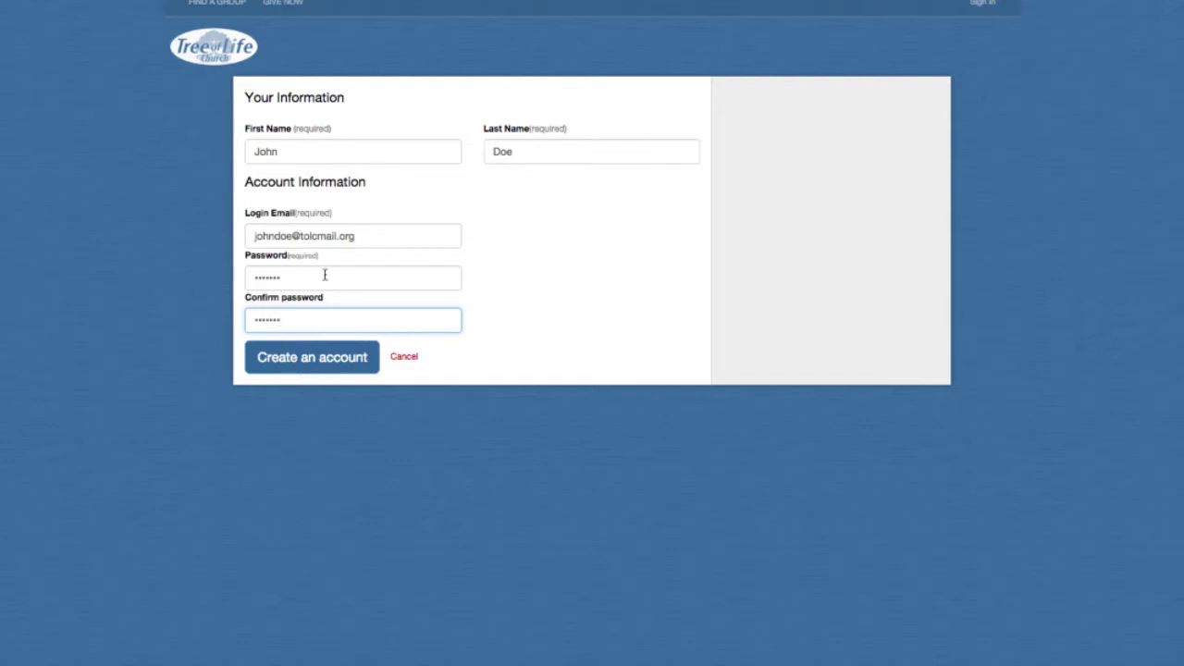
click(316, 358)
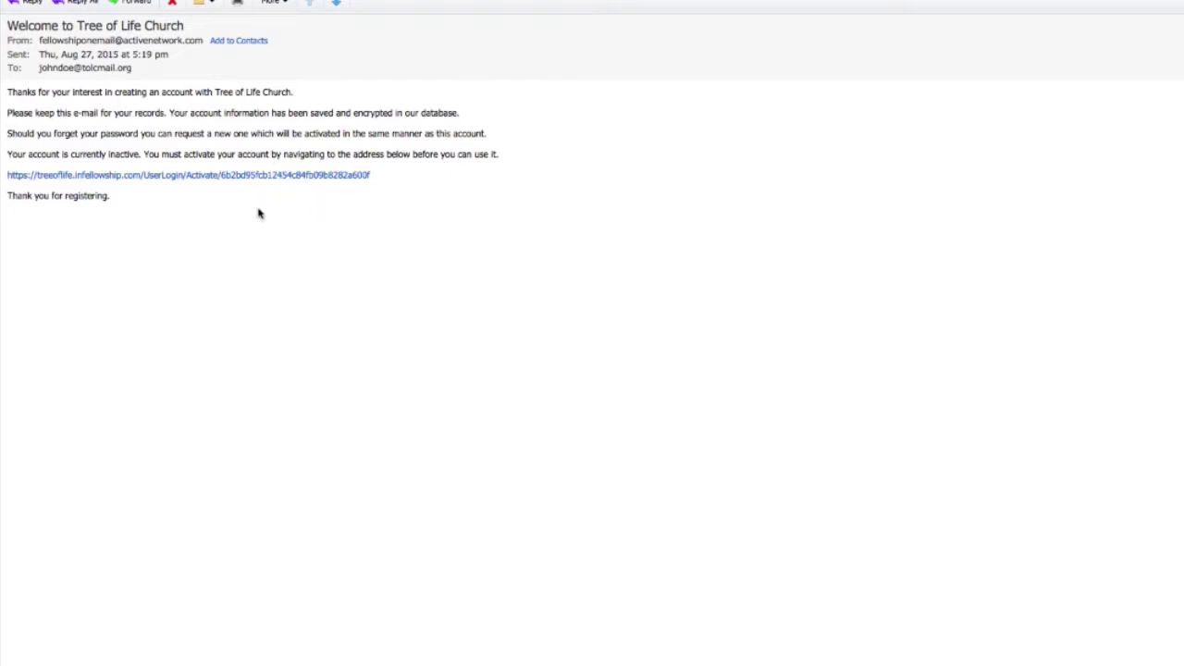
Follow the activation link in the Tree of Life Church welcome e-mail.
drag(7, 154, 139, 155)
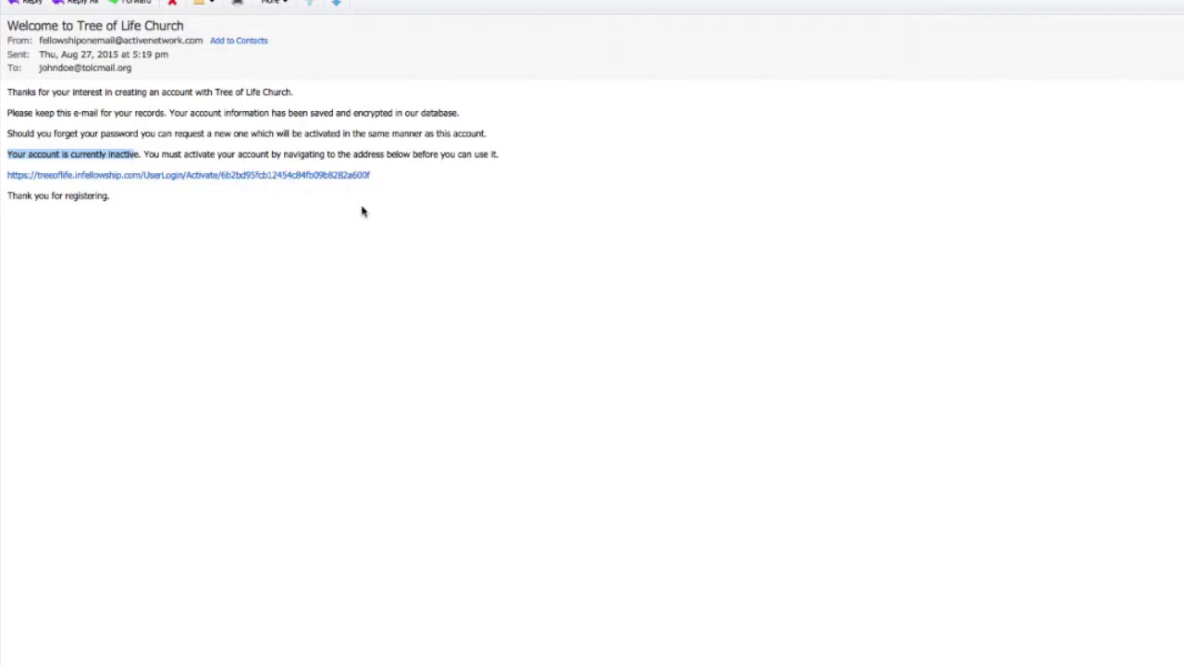
click(201, 182)
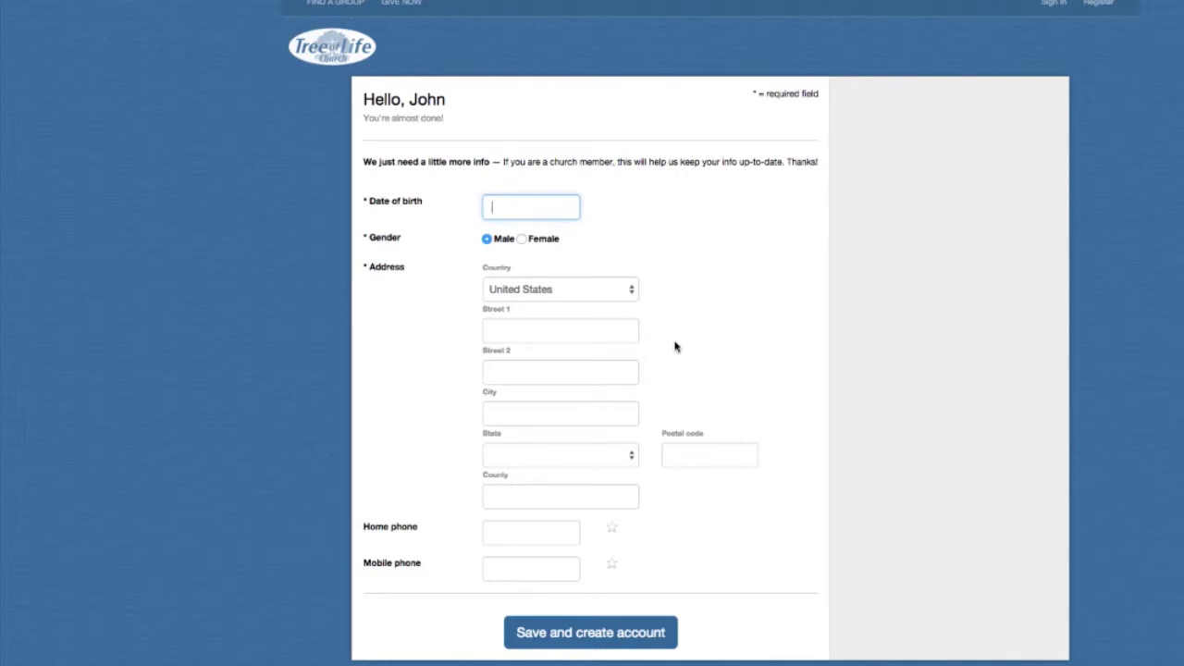
Enter date of birth 1/1/1980 and the home street, city, state and postal code.
text(1/1/1980)
click(566, 328)
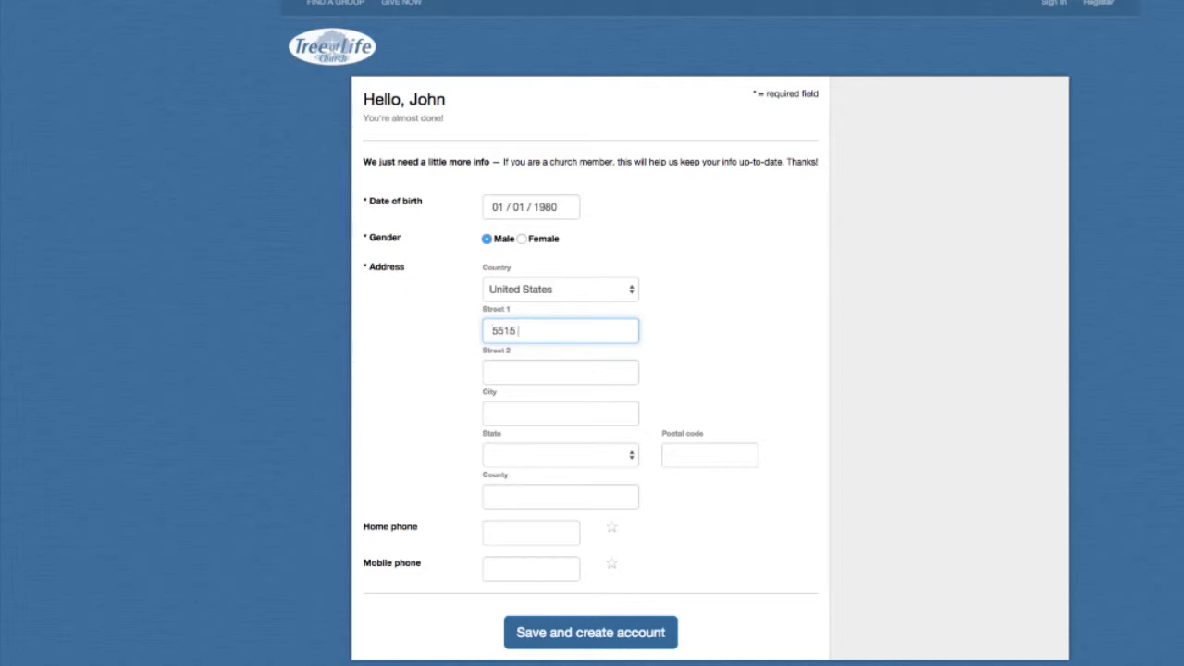
key(Tab)
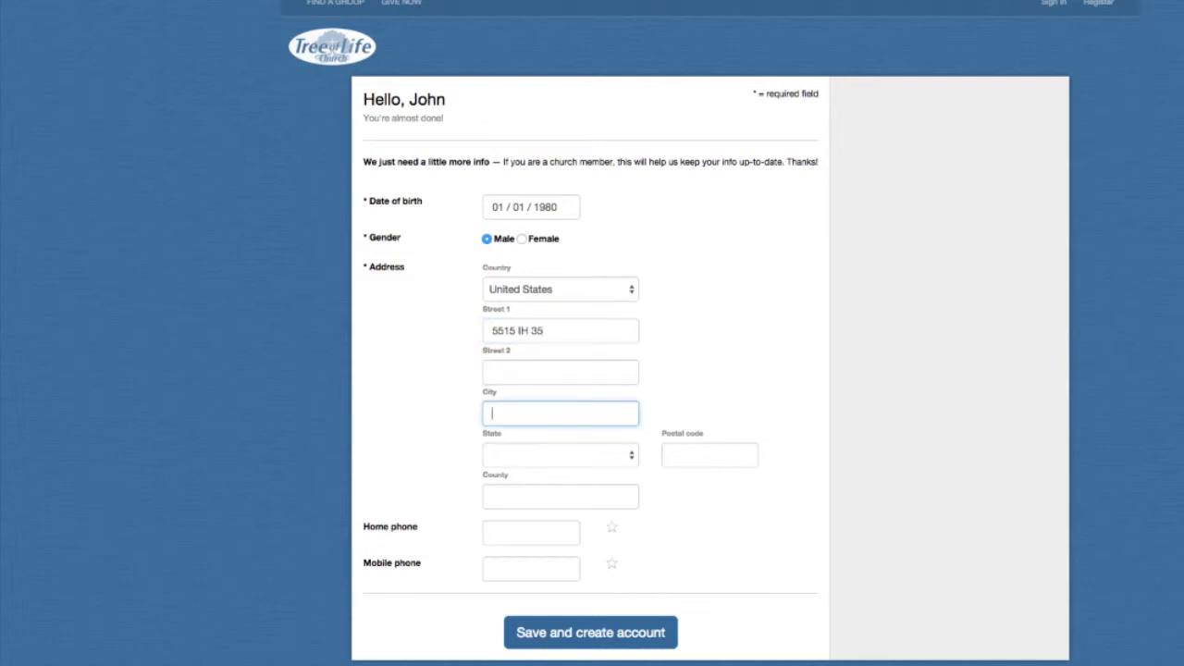
text(New Braunfels)
key(Tab)
text(tex)
key(Tab)
text(78132)
Enter the home phone number, mark it preferred, and save to create the account.
key(Tab)
key(Tab)
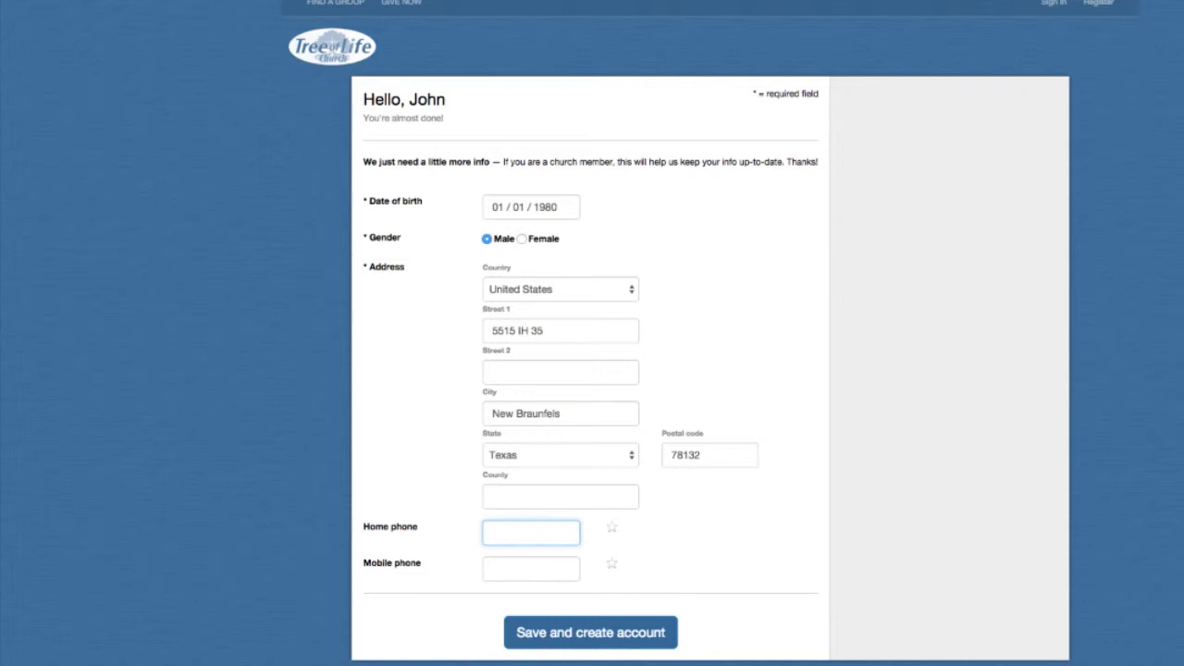
key(Tab)
key(Tab)
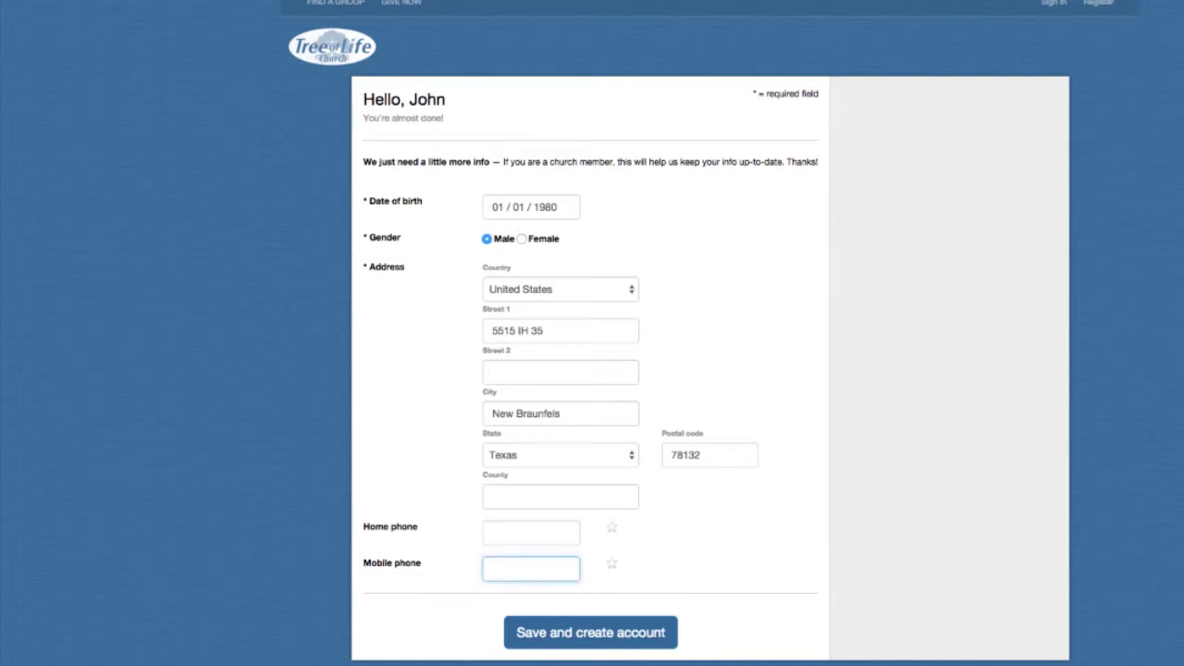
click(539, 534)
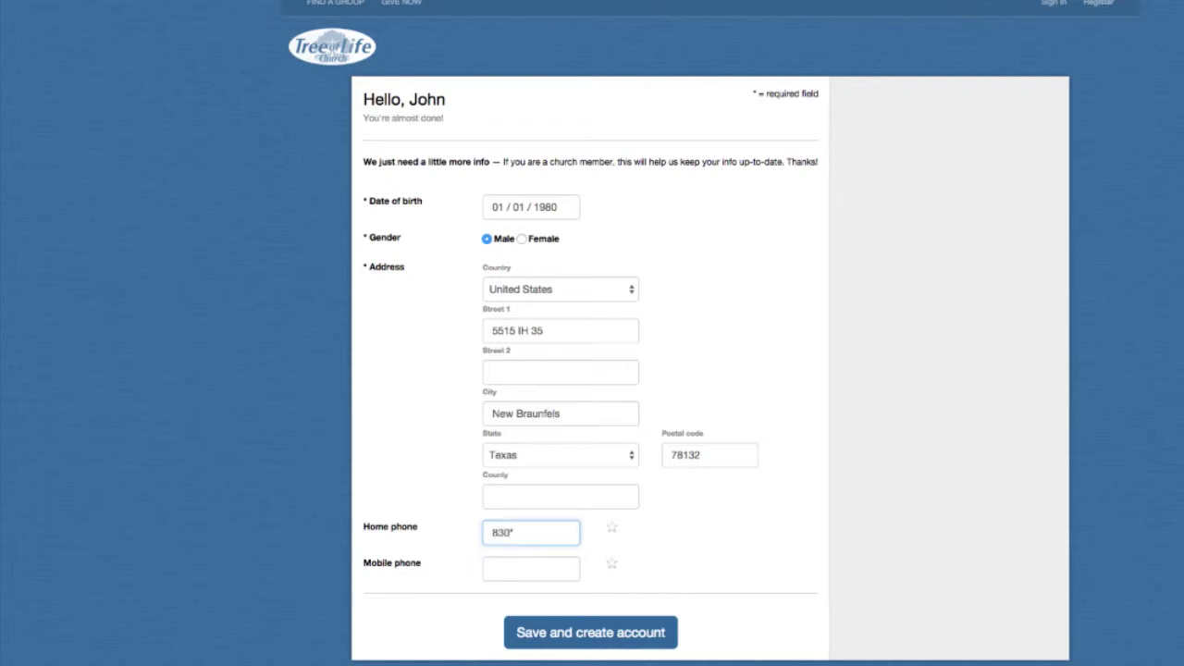
click(610, 531)
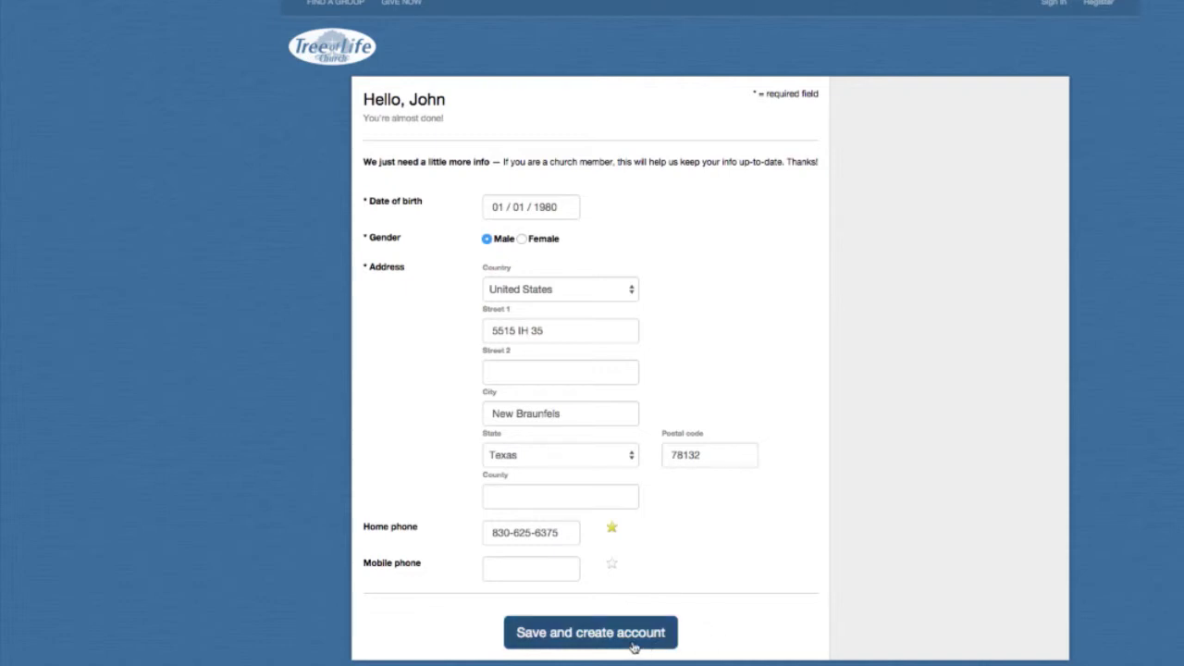
click(571, 639)
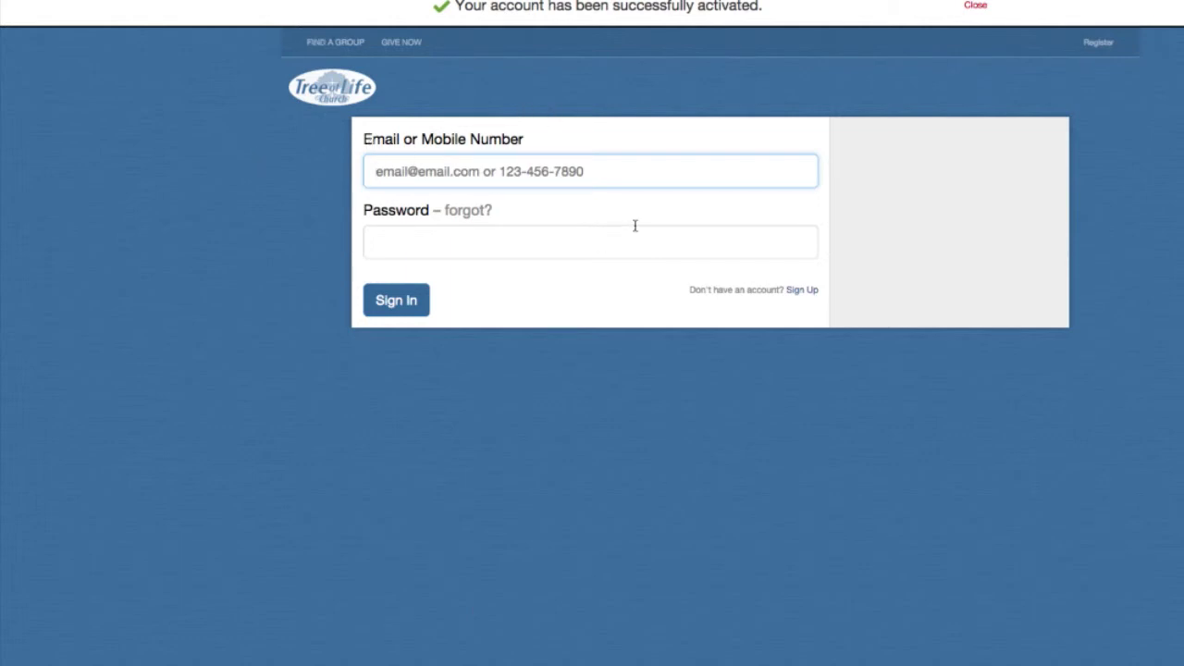
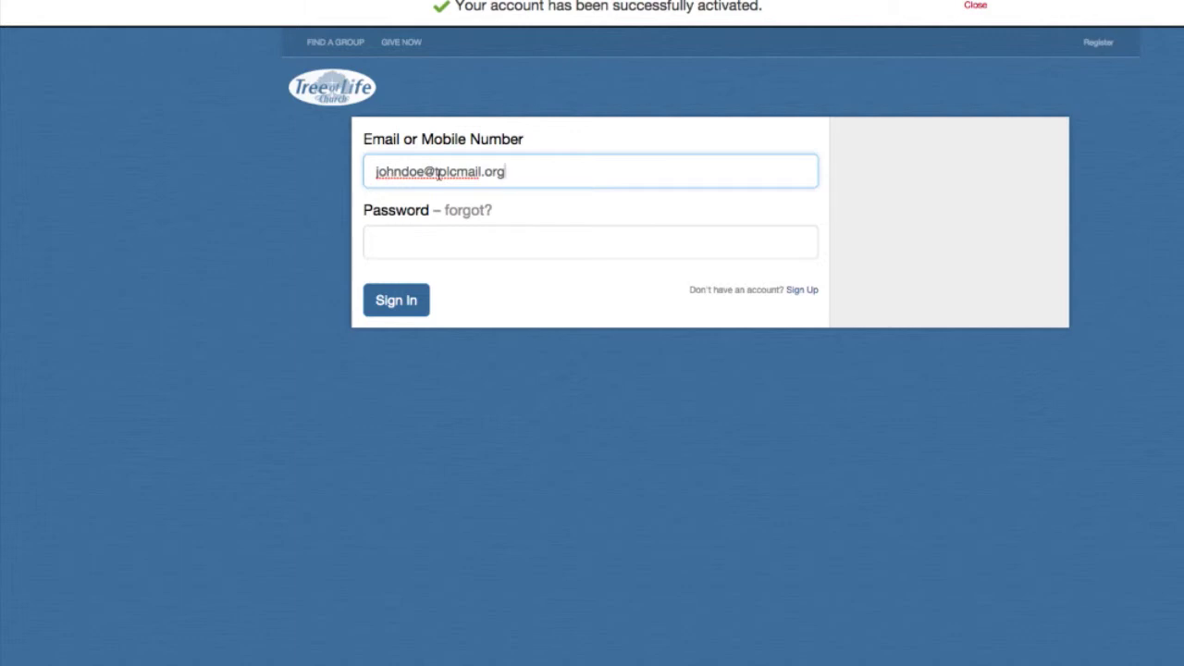
Sign in with the new account's login e-mail and password.
click(495, 237)
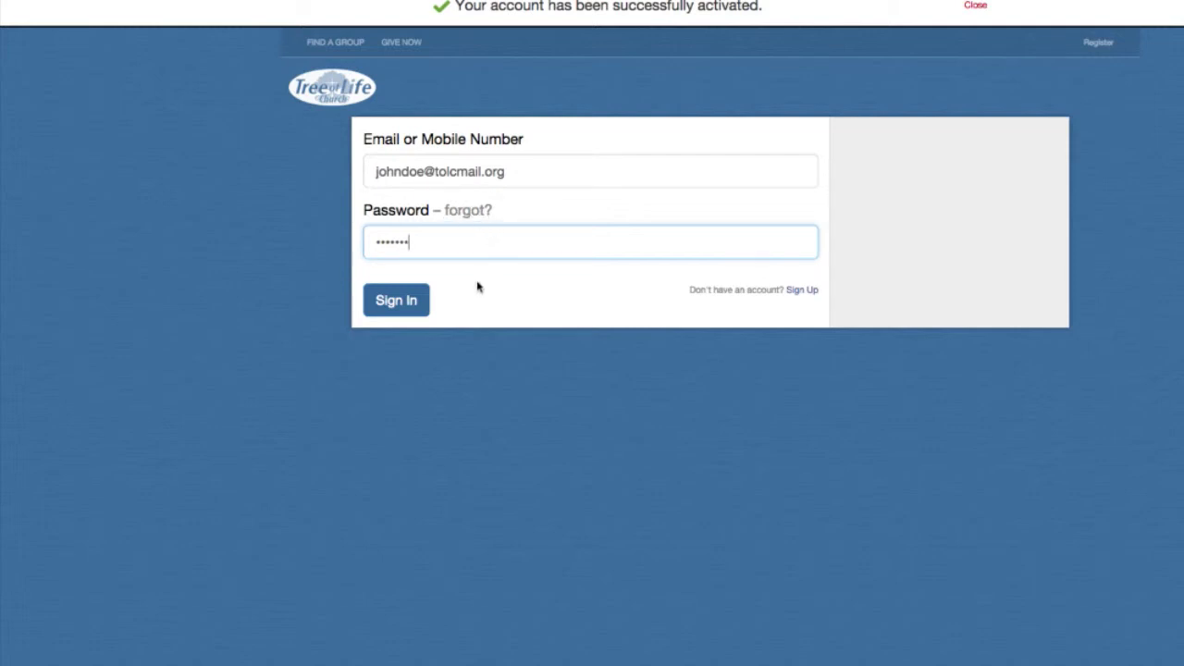
click(409, 304)
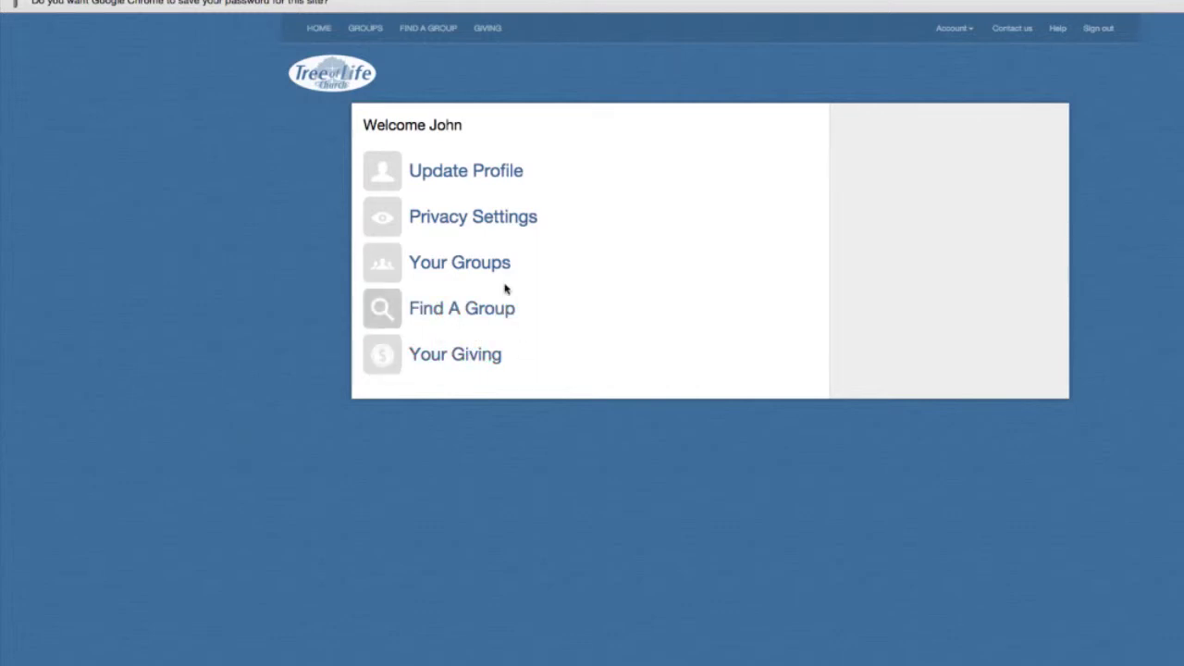
Open Update Profile, look over the profile page, and switch it into edit mode.
click(450, 170)
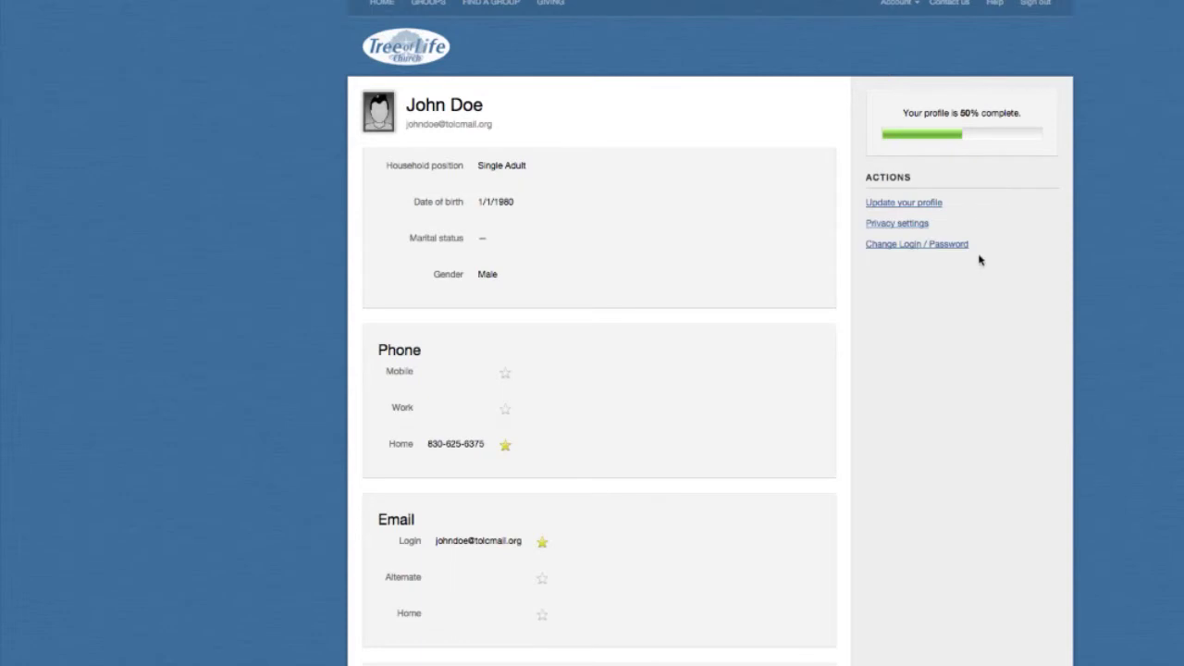
scroll(478, 242, down, 3)
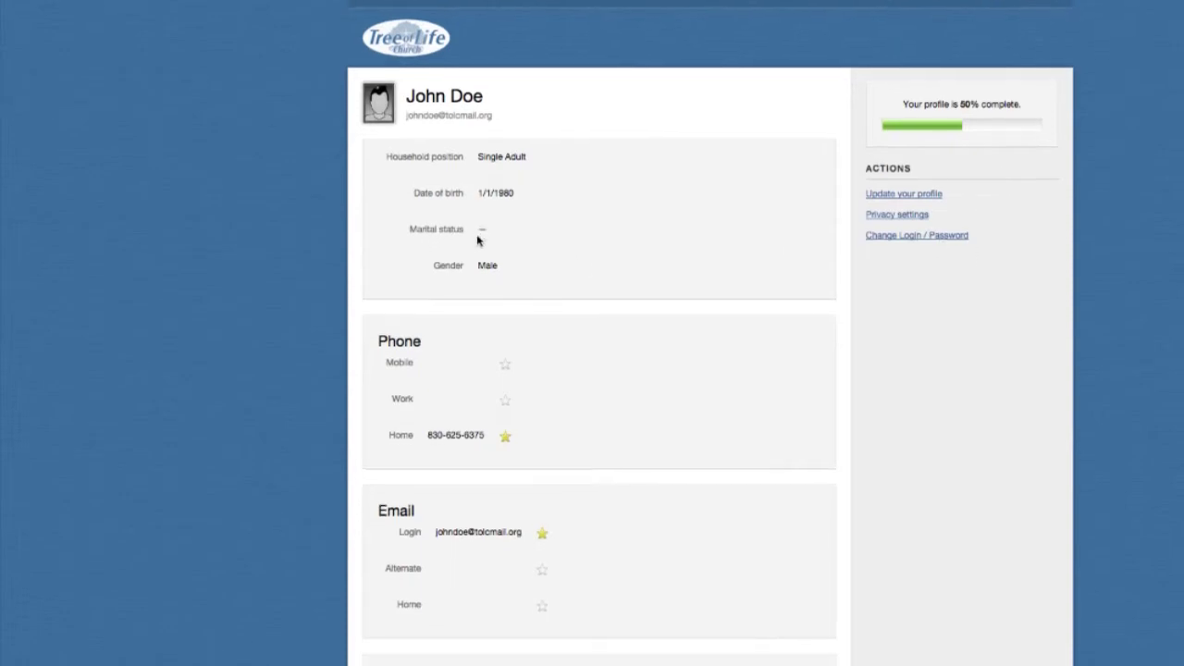
scroll(477, 242, up, 3)
scroll(475, 243, down, 2)
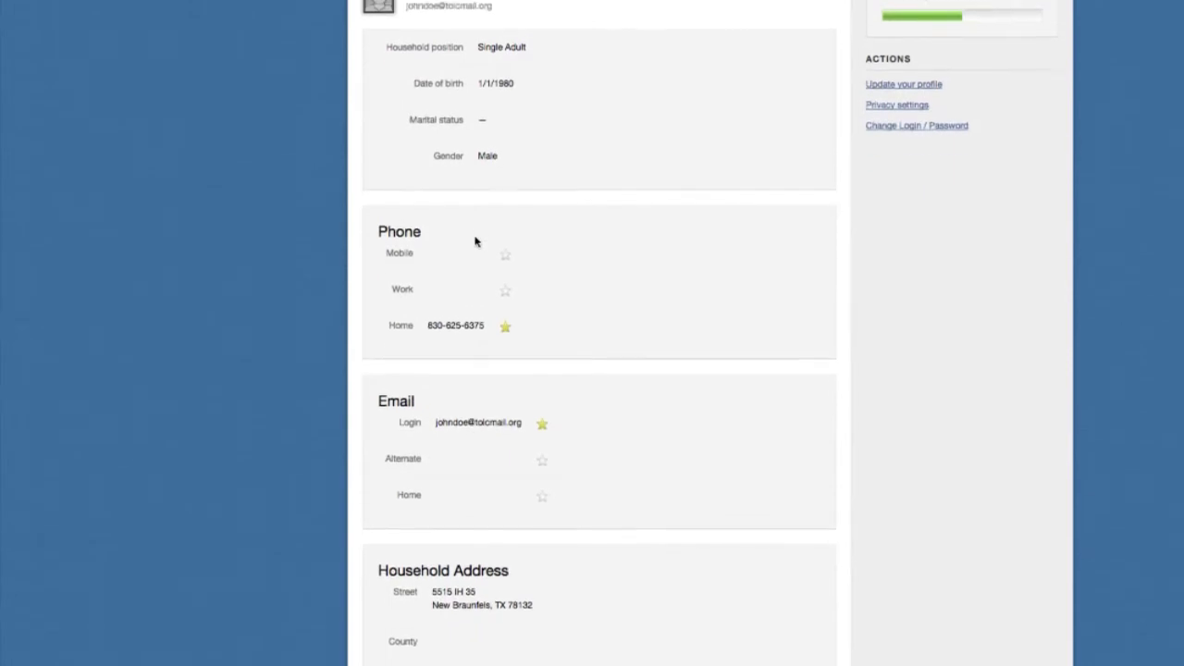
scroll(481, 233, up, 1)
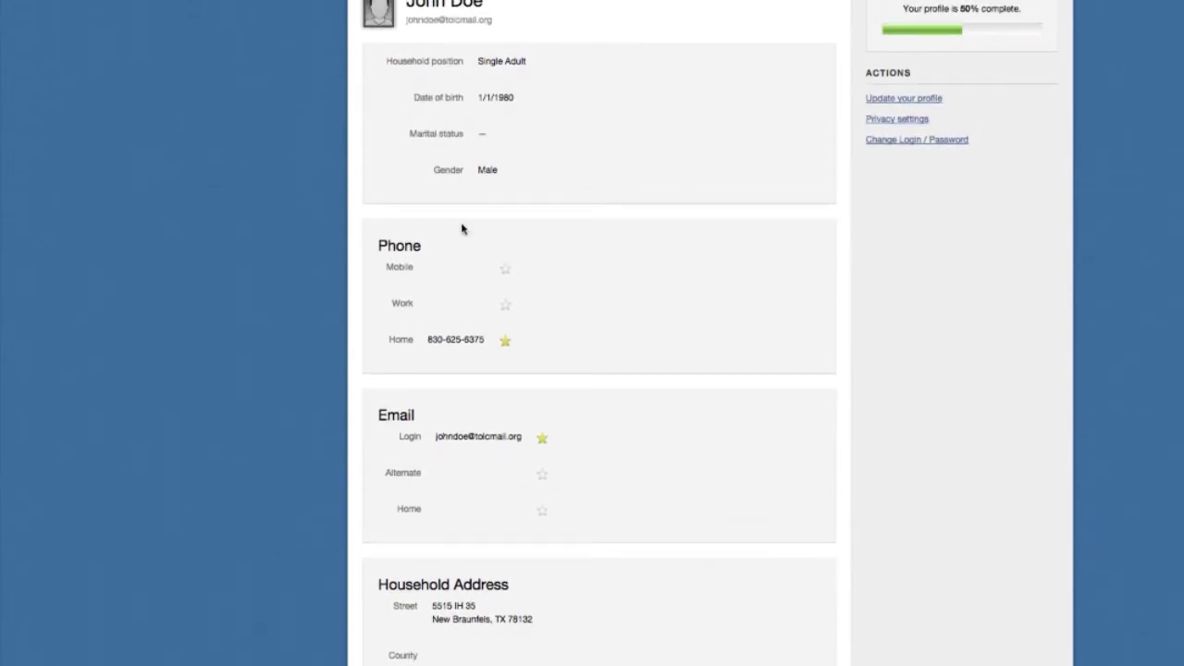
scroll(479, 254, up, 1)
scroll(481, 255, down, 2)
scroll(481, 256, up, 3)
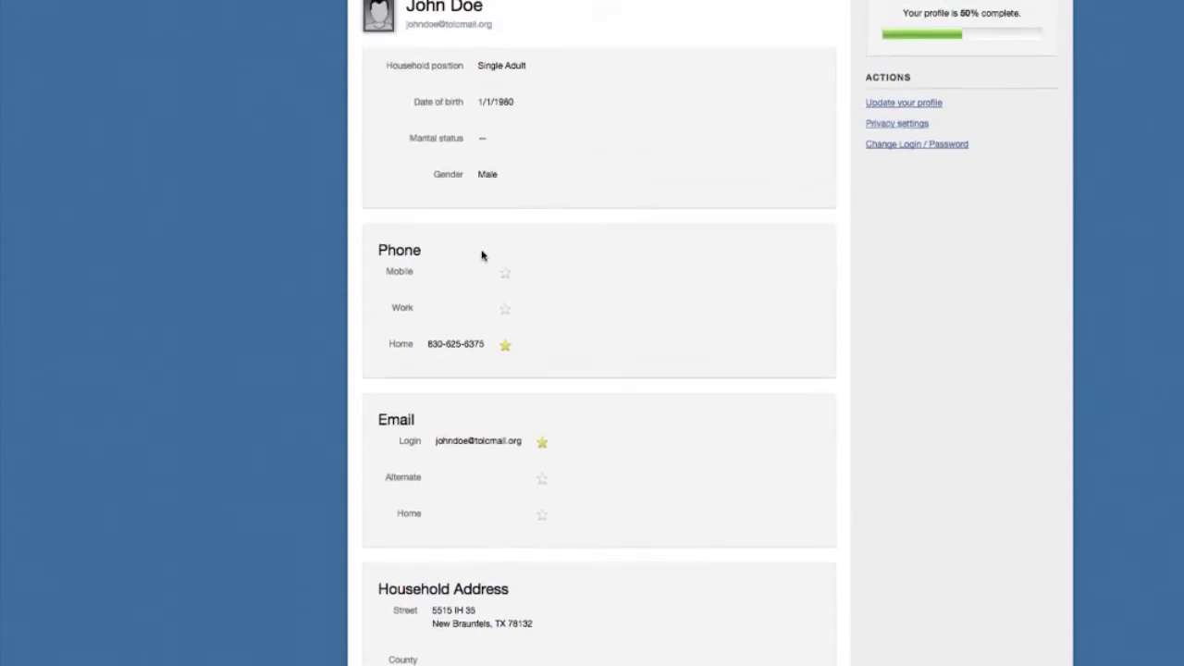
click(911, 112)
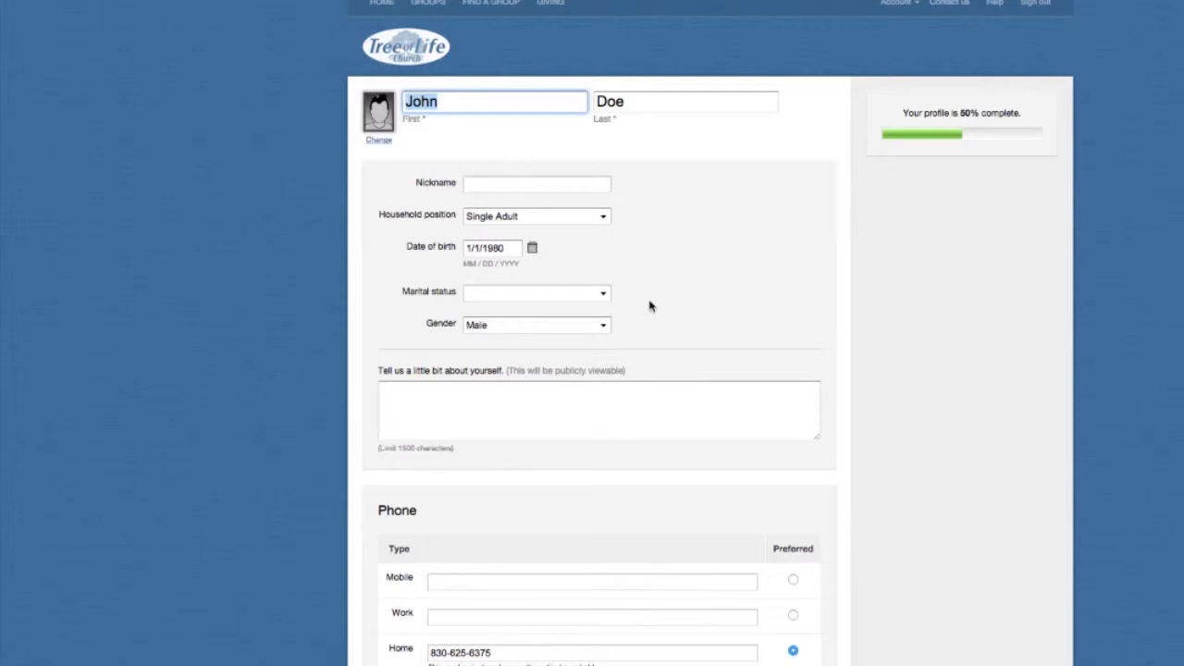
Add a nickname to the profile.
scroll(650, 307, down, 1)
scroll(650, 306, up, 1)
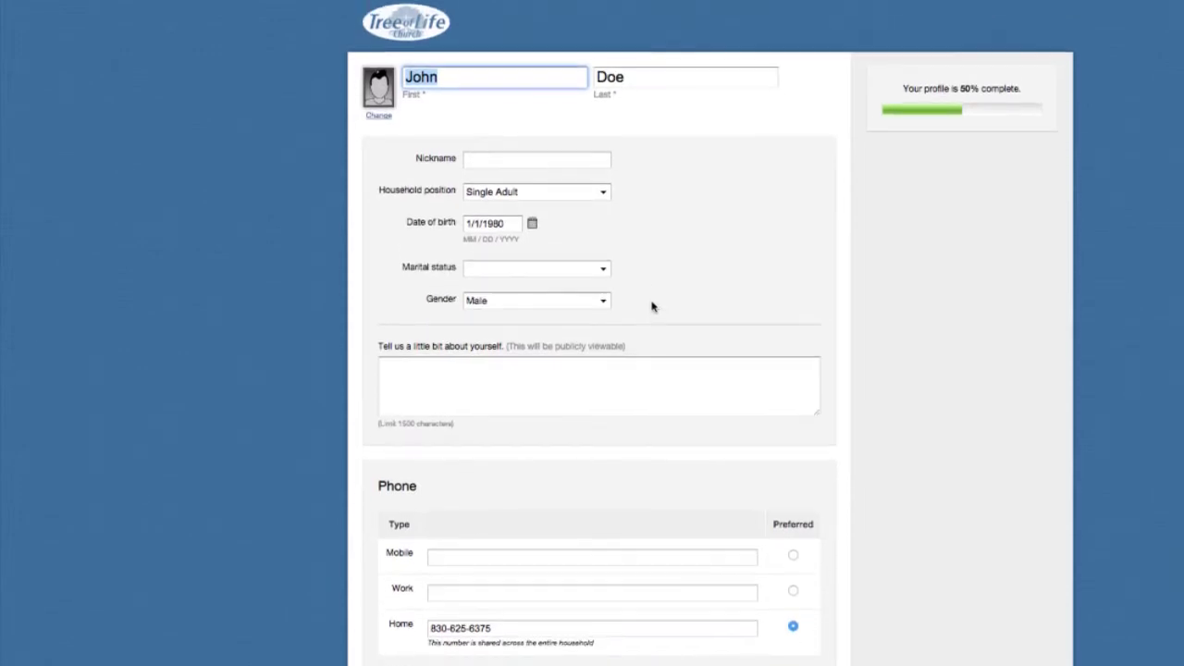
click(497, 173)
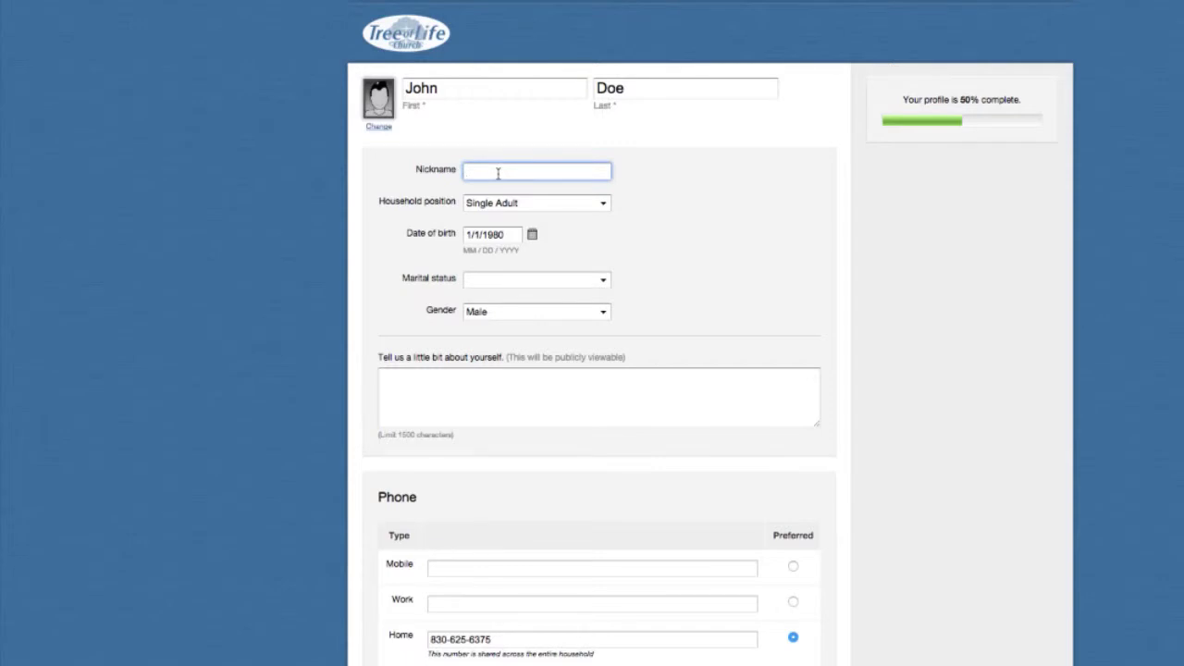
text(JD)
Set household position to Husband and marital status to Married.
click(607, 209)
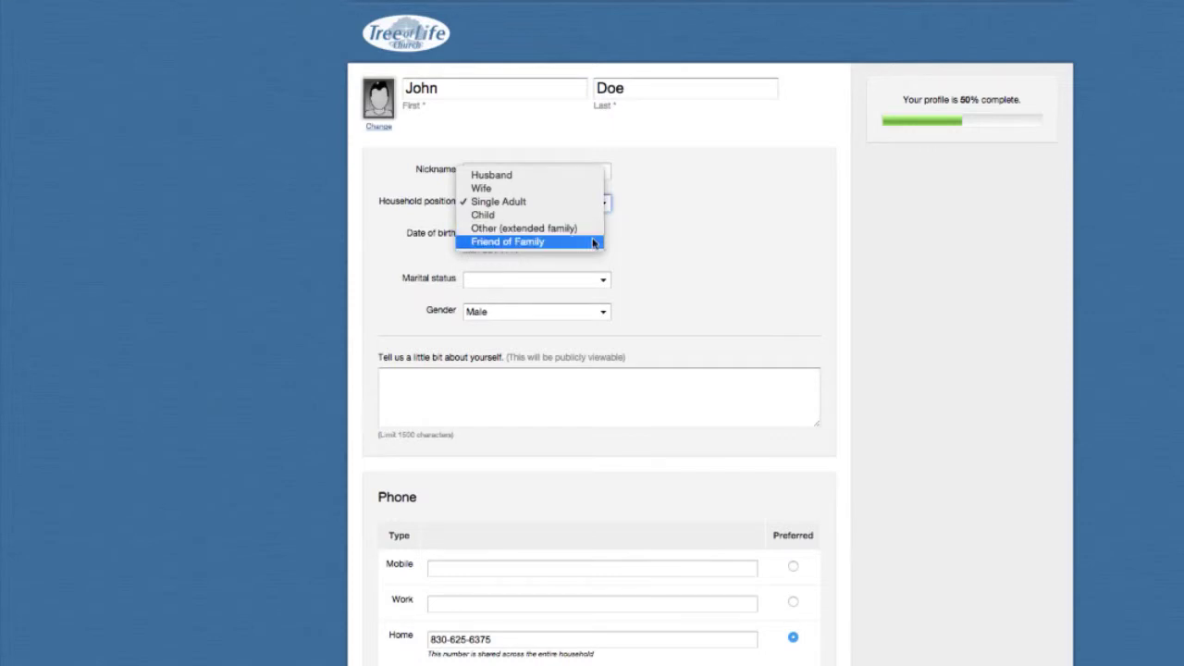
click(647, 236)
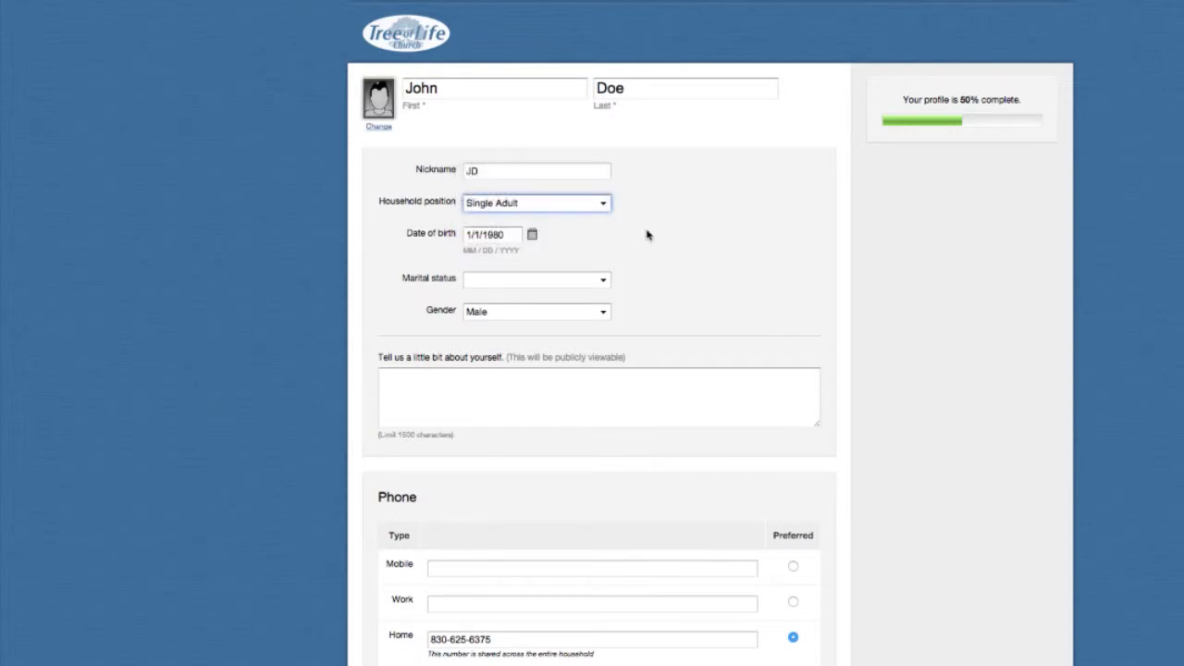
click(595, 205)
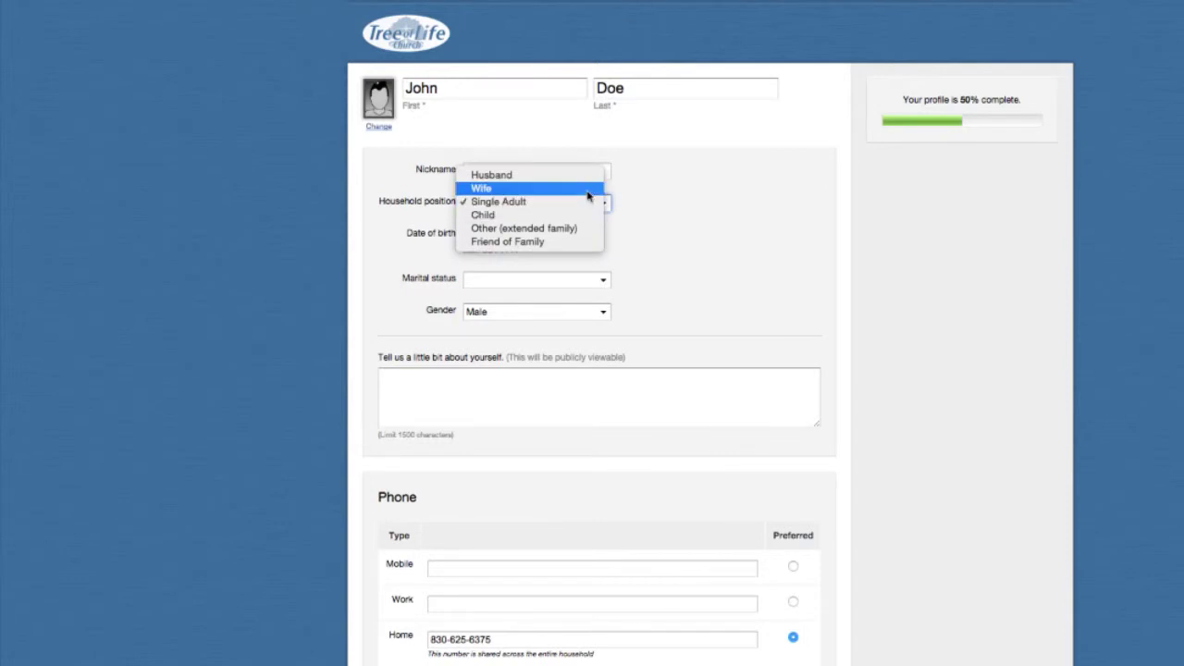
click(596, 176)
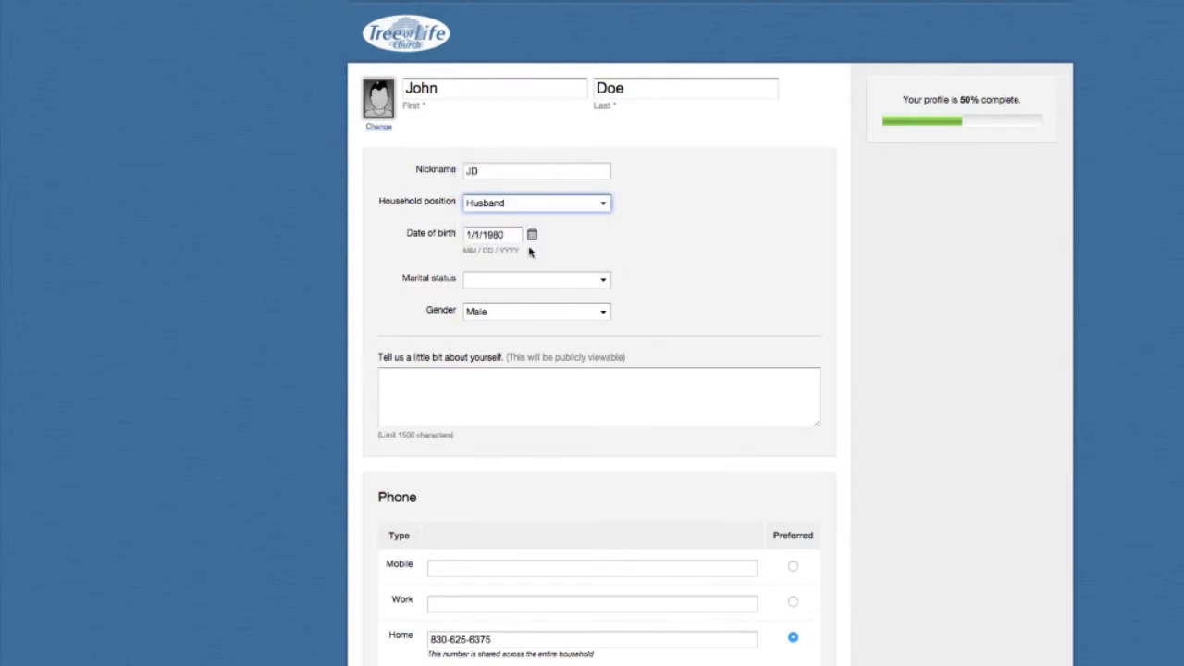
click(587, 280)
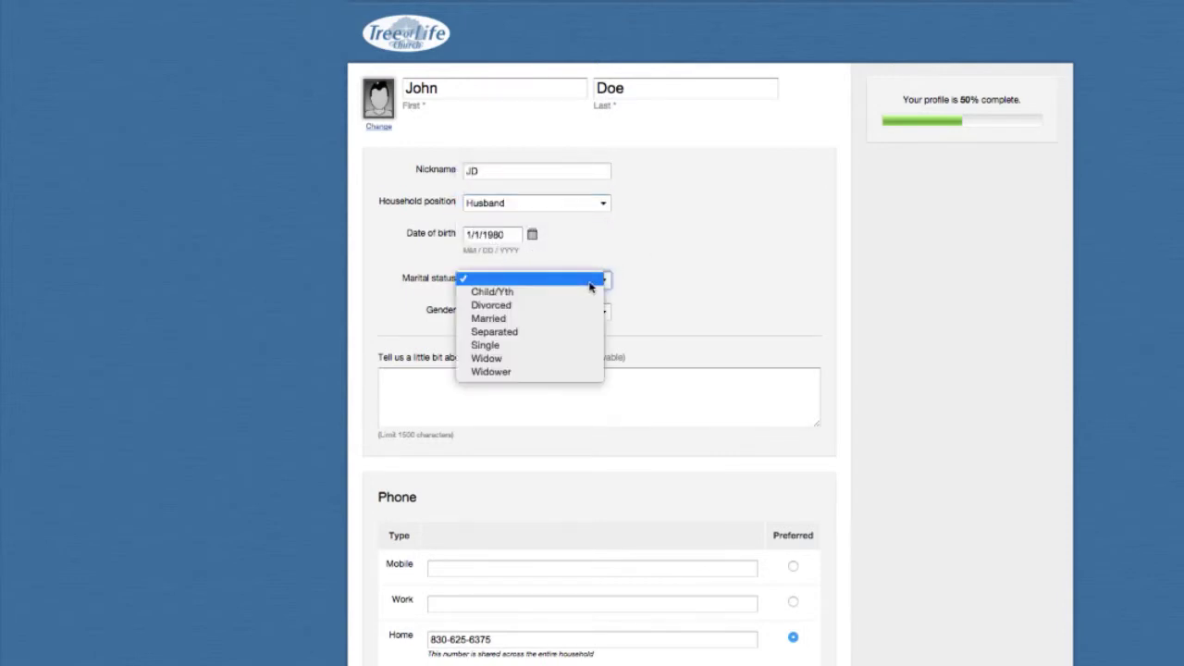
click(554, 319)
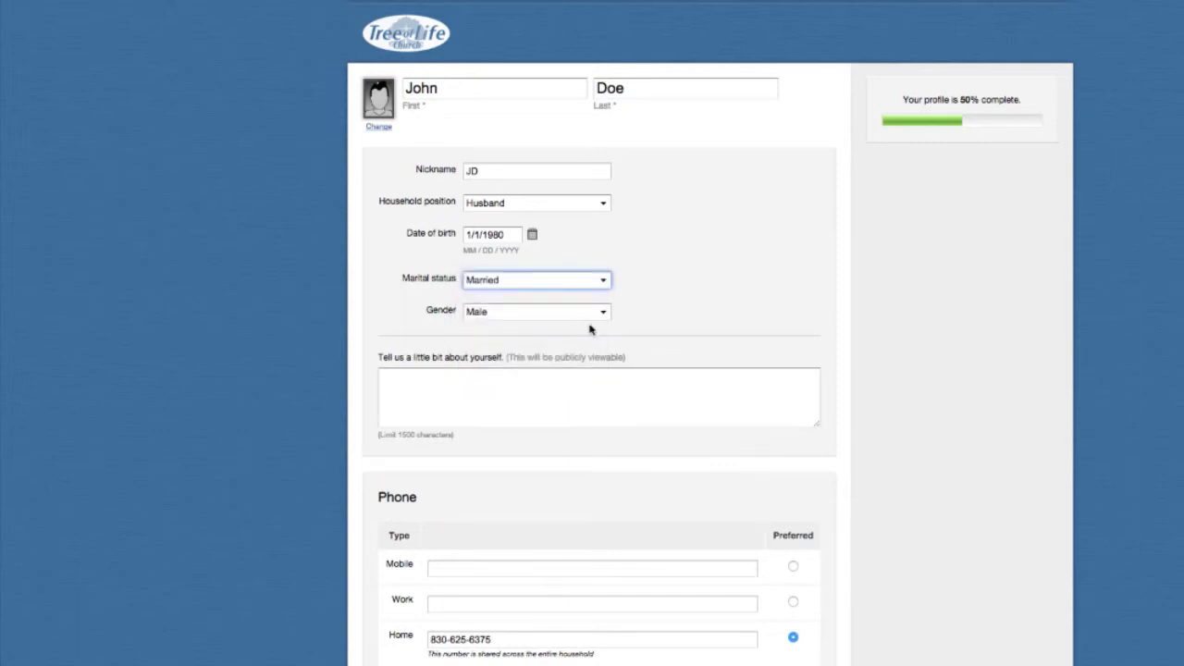
click(602, 386)
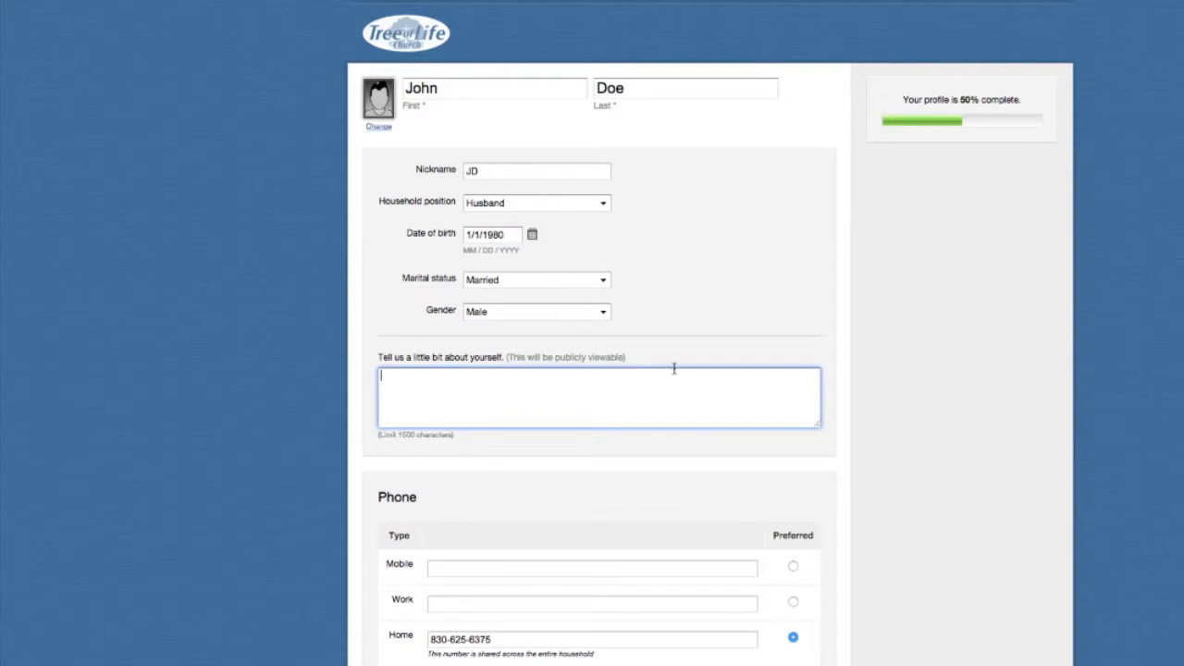
Leave the church e-mail Unsubscribe option unchecked.
scroll(675, 373, down, 5)
scroll(684, 372, down, 1)
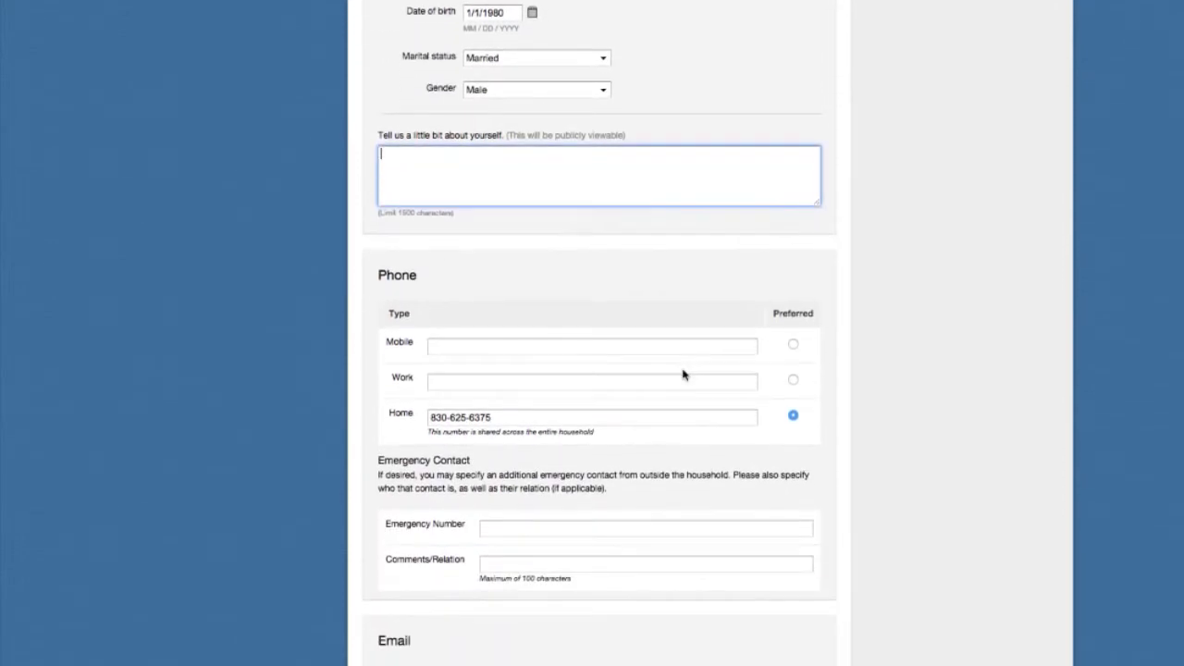
scroll(684, 374, down, 2)
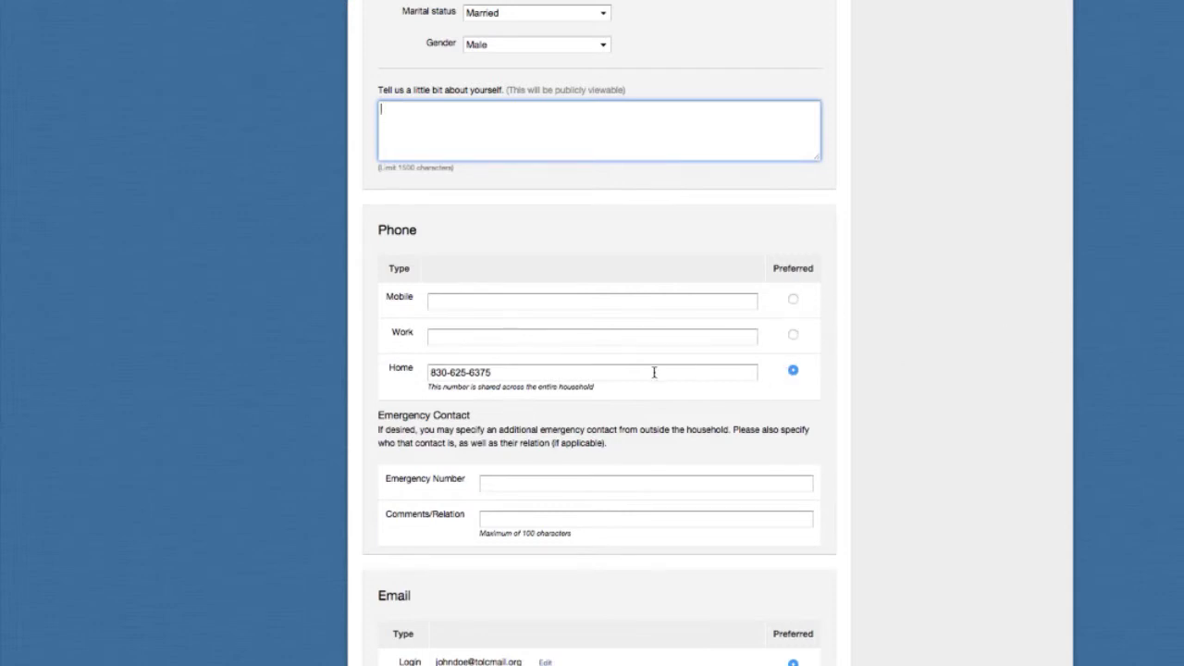
scroll(657, 383, down, 2)
scroll(657, 383, down, 3)
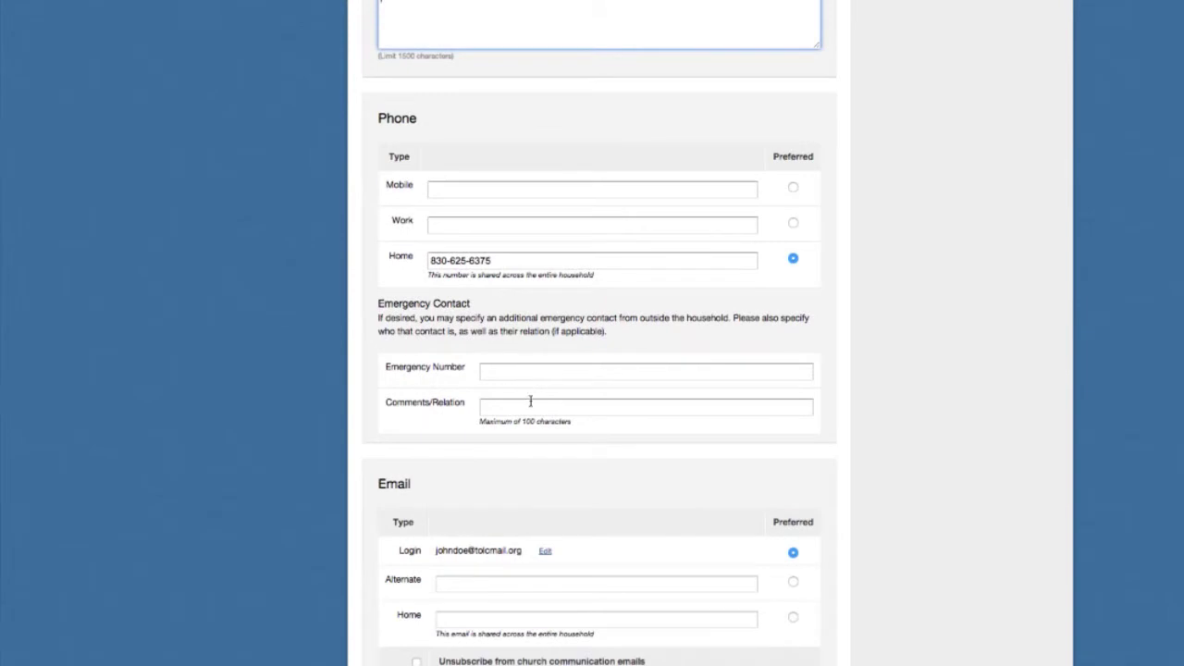
scroll(622, 403, down, 5)
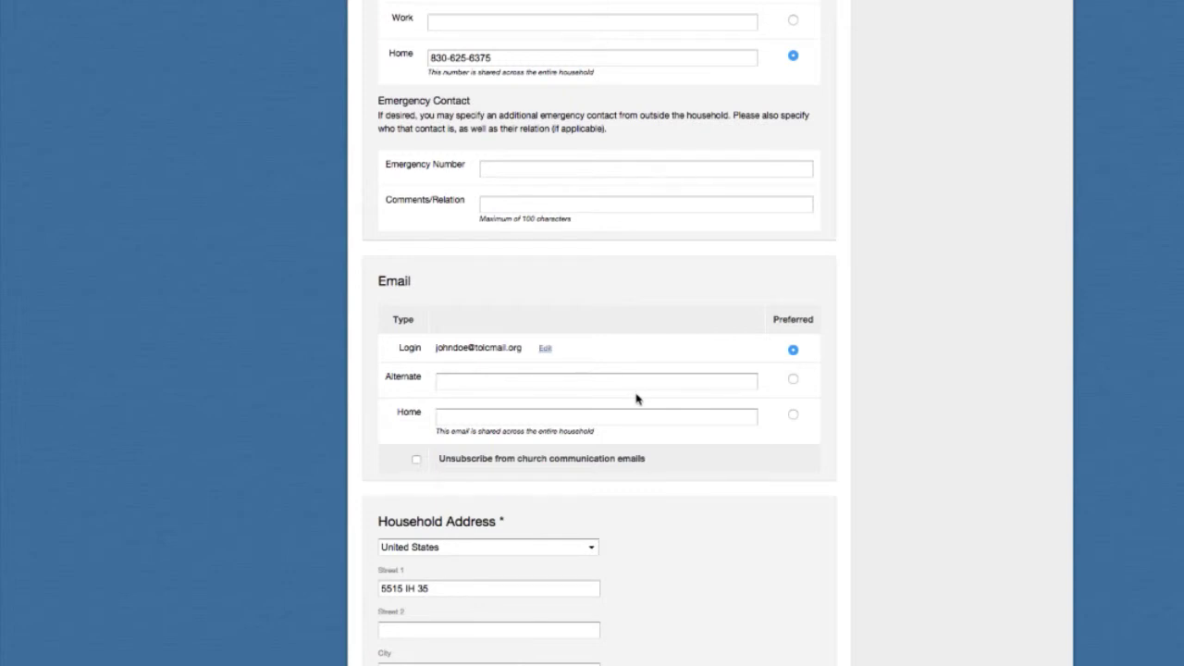
scroll(636, 400, down, 1)
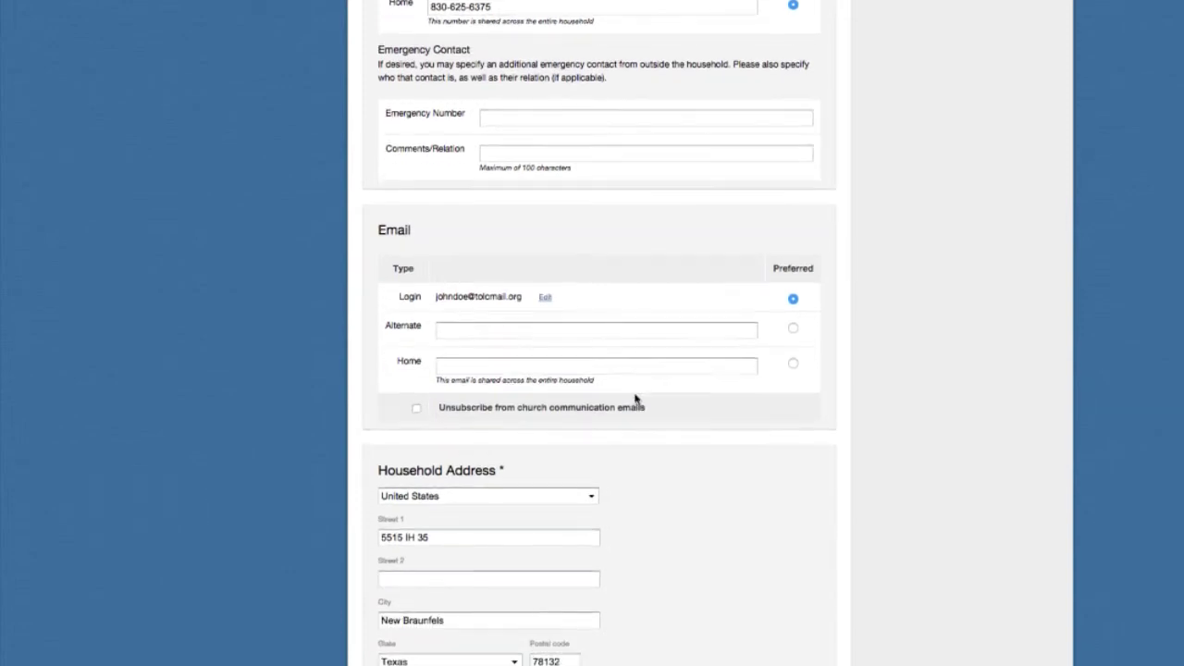
click(415, 414)
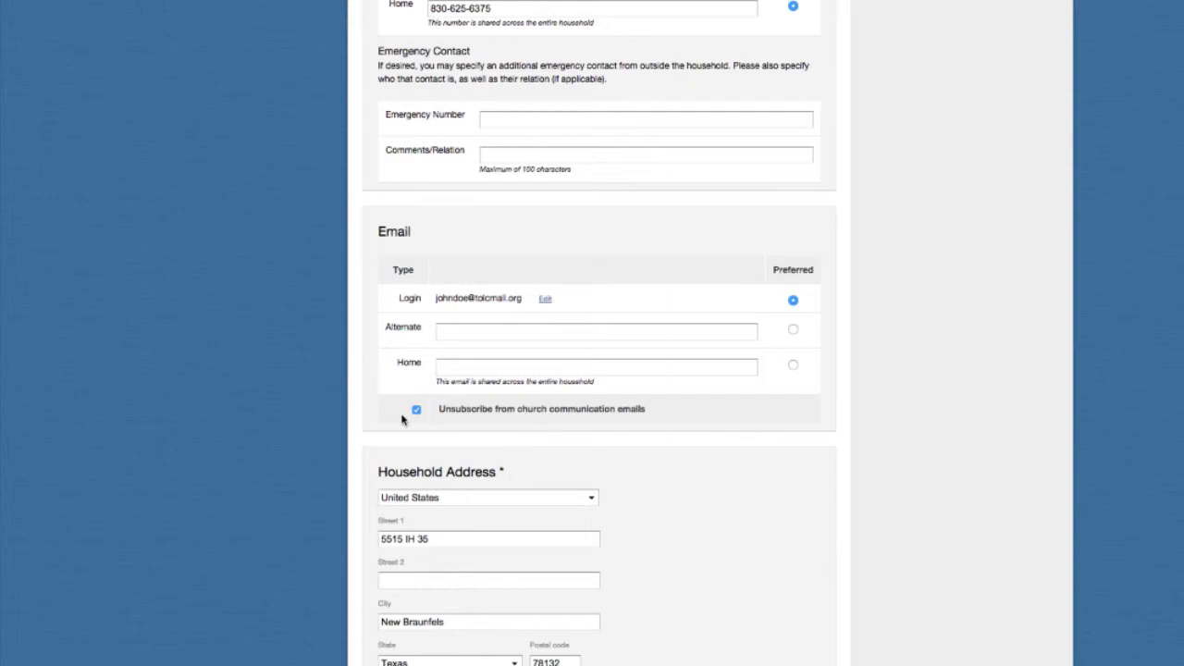
click(417, 413)
Review the rest of the profile form and save the changes.
scroll(602, 417, down, 3)
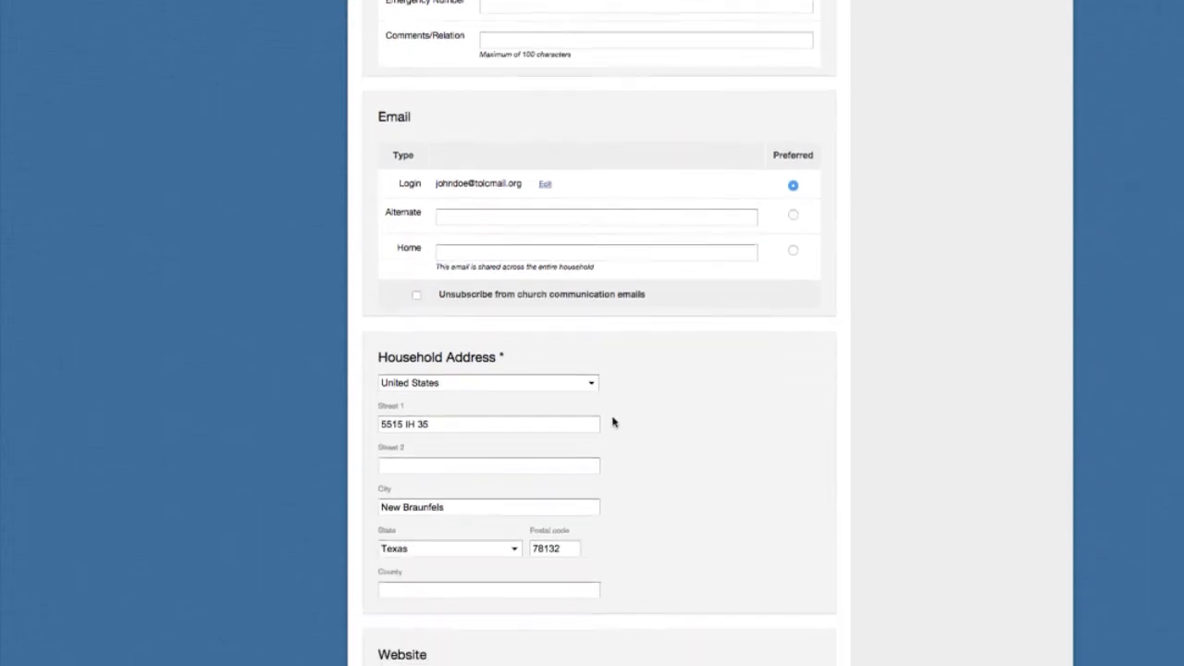
scroll(611, 418, down, 3)
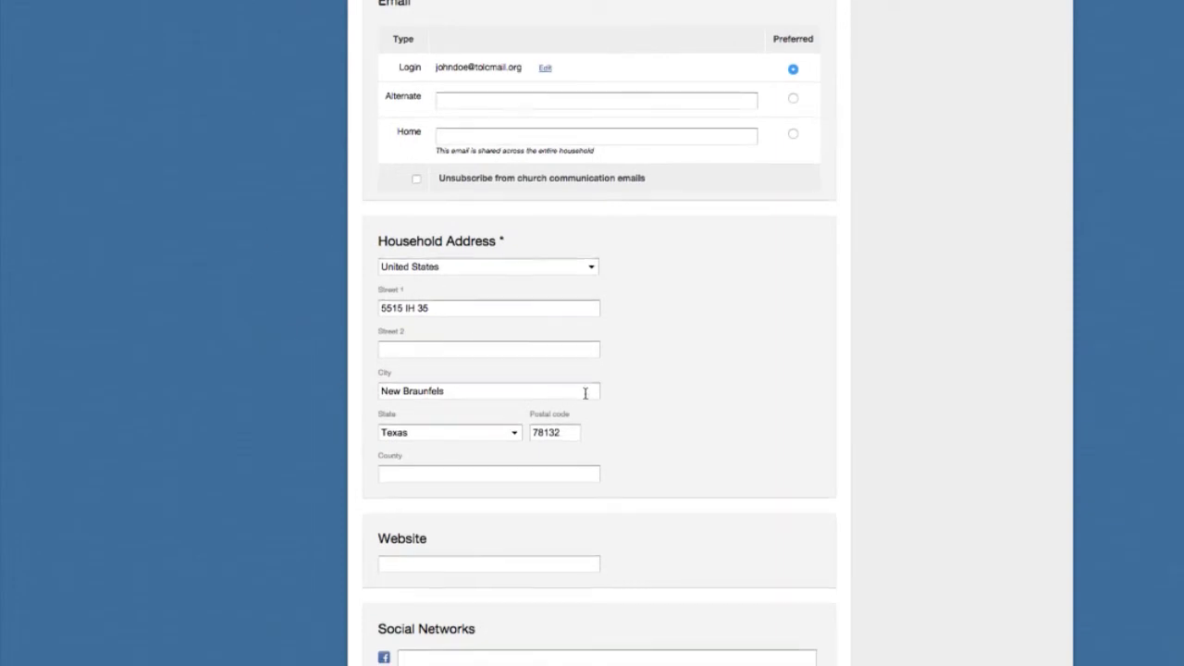
scroll(586, 394, down, 3)
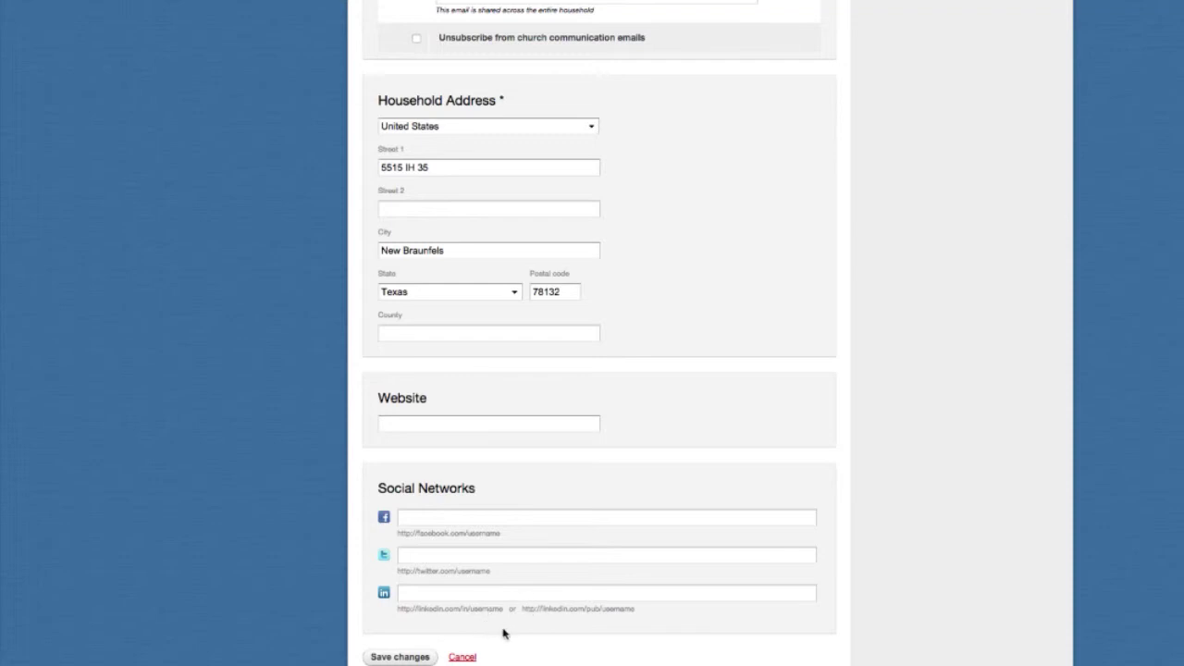
scroll(845, 509, up, 10)
scroll(828, 516, up, 5)
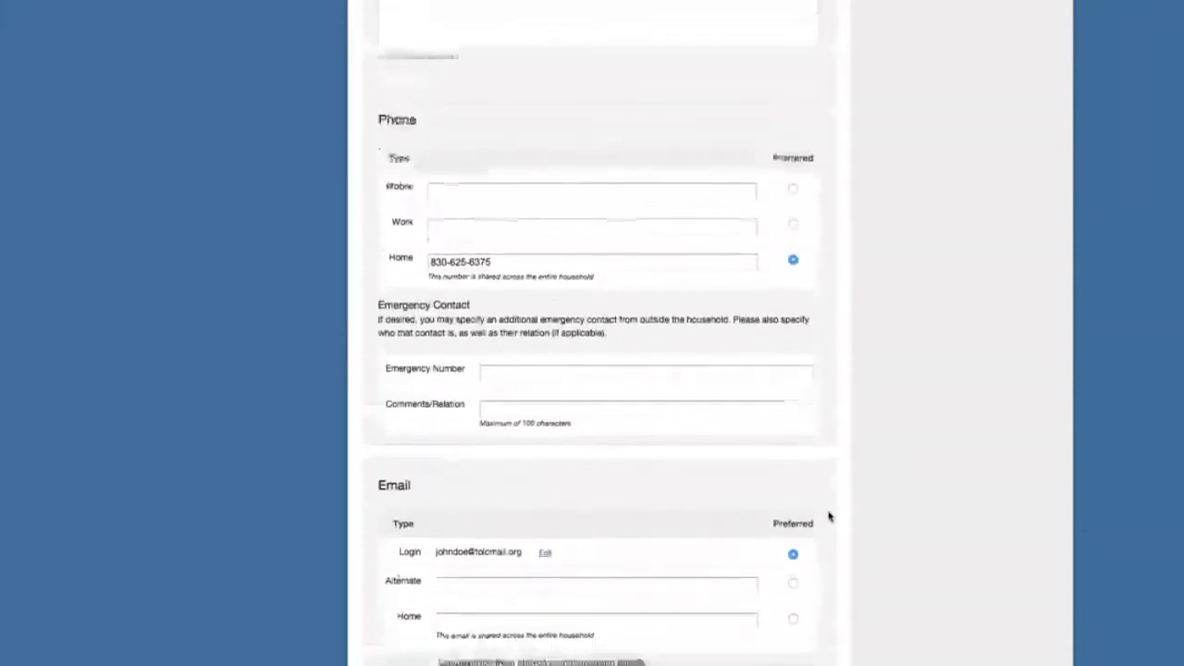
scroll(827, 515, down, 5)
scroll(743, 502, down, 10)
scroll(709, 502, up, 13)
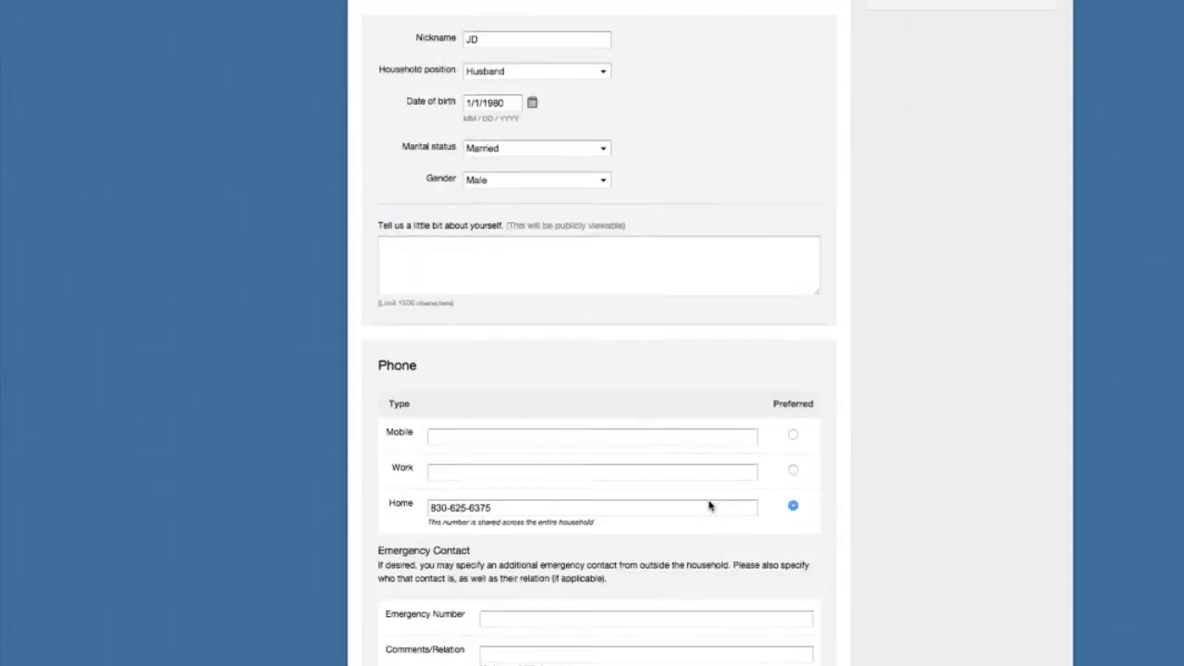
scroll(709, 504, up, 3)
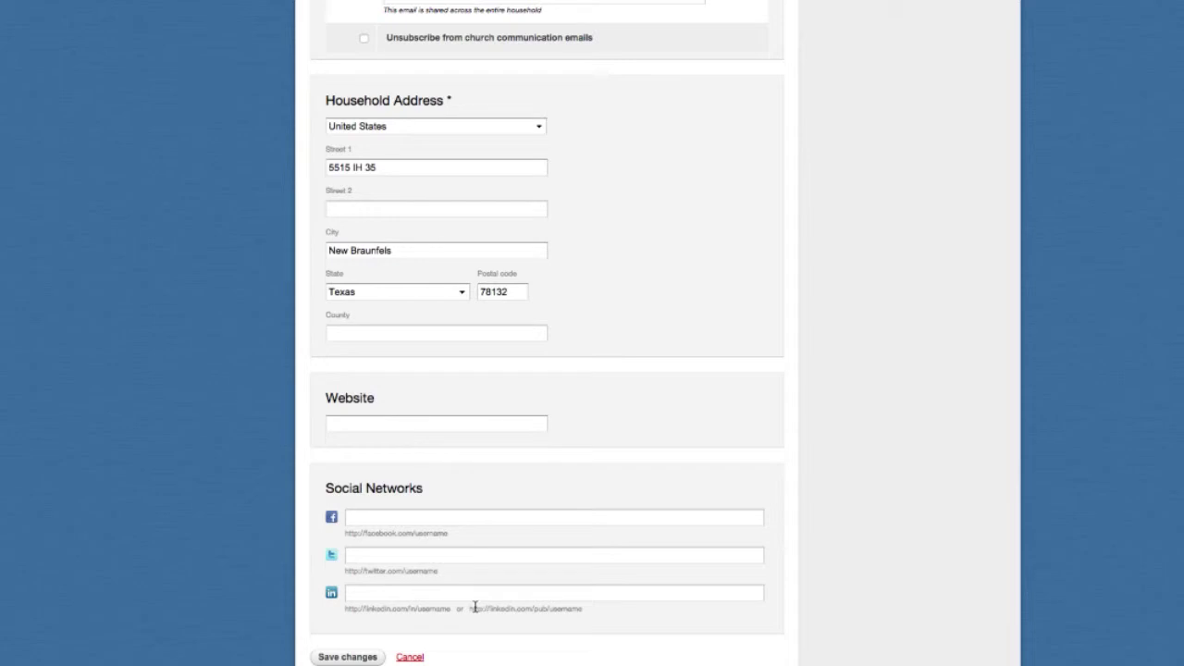
click(348, 657)
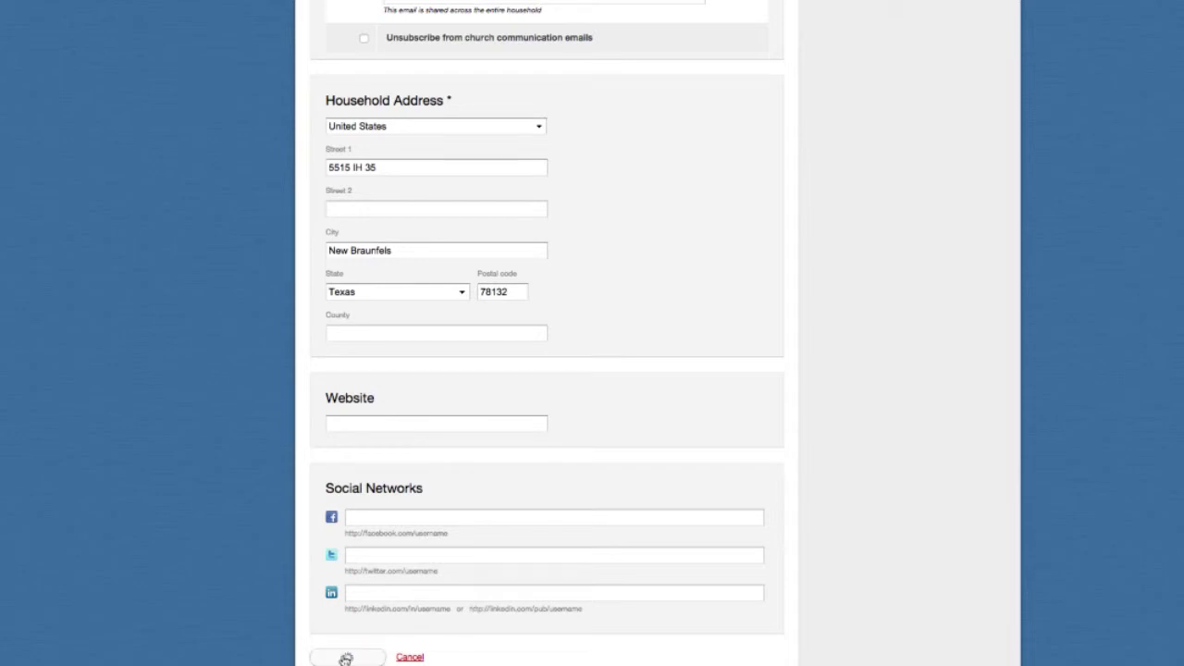
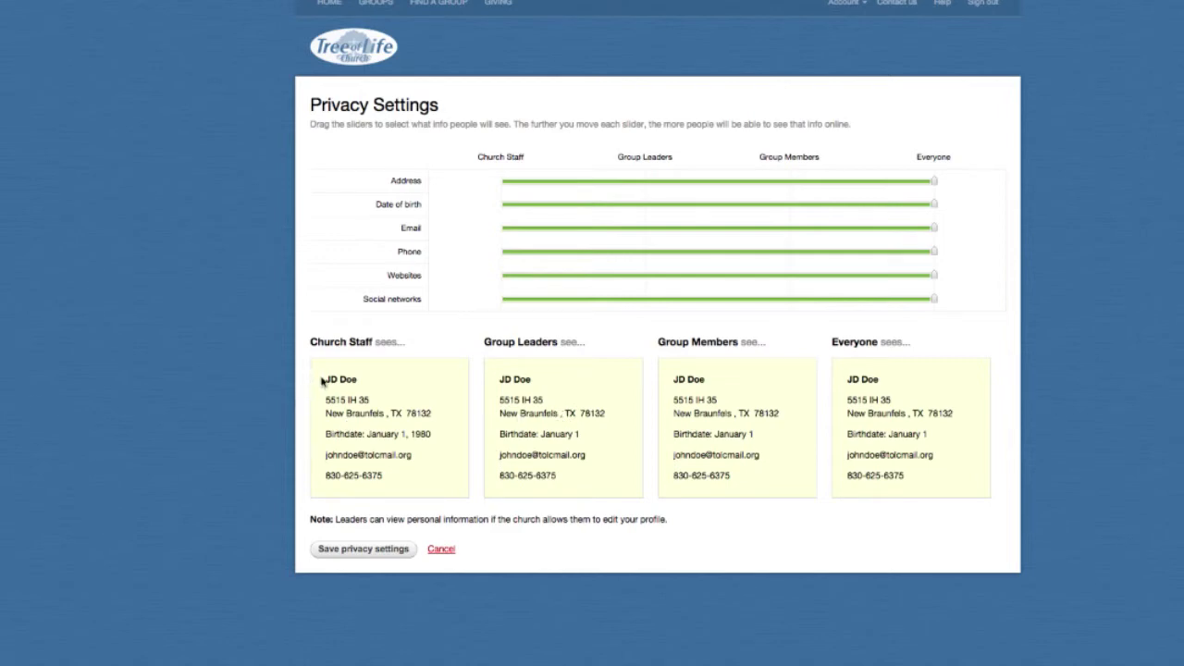
drag(326, 379, 418, 474)
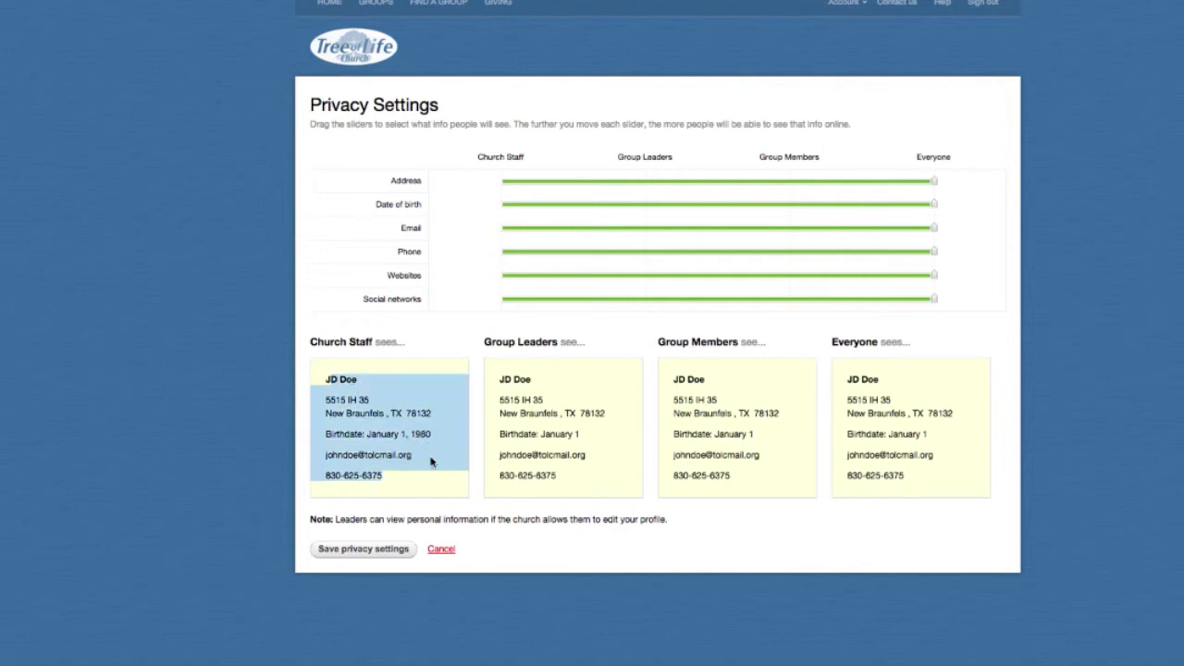
click(430, 477)
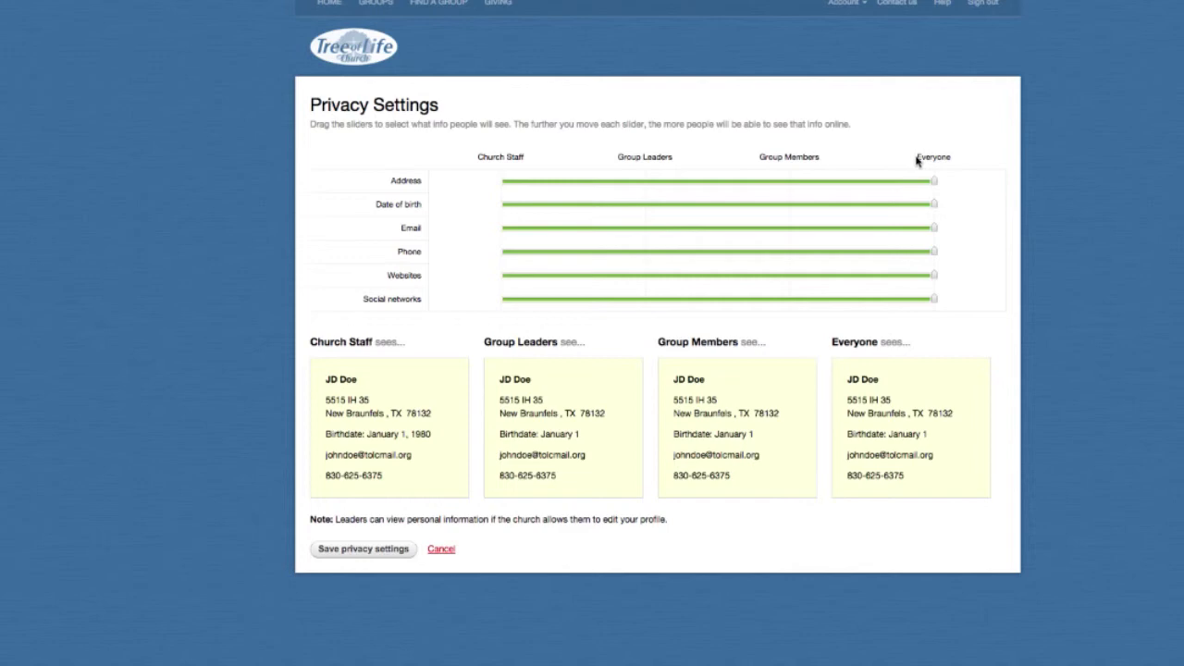
drag(954, 163, 917, 157)
Limit address visibility to Group Leaders and date of birth to Church Staff only.
drag(932, 183, 798, 182)
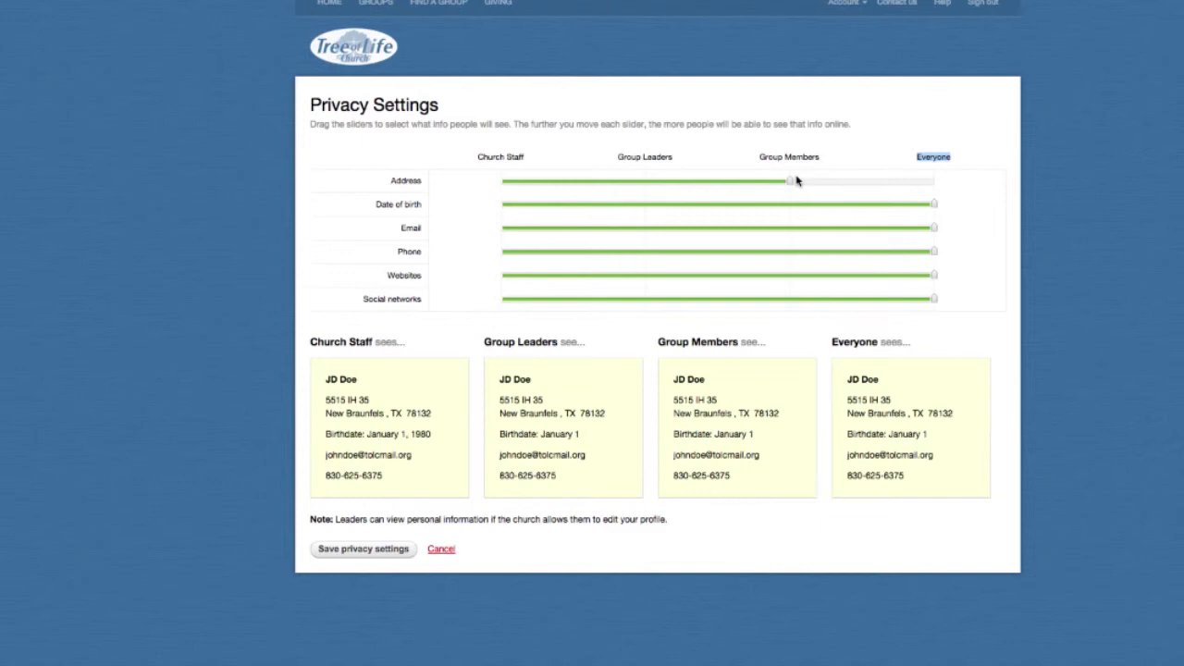
drag(797, 181, 651, 181)
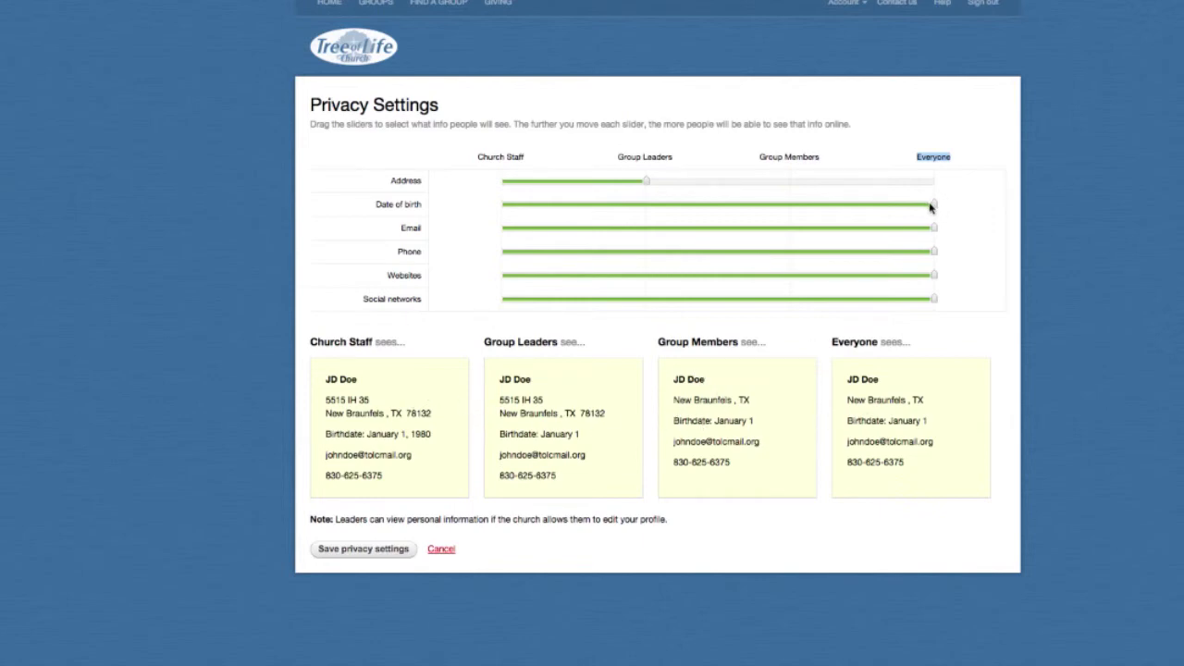
drag(935, 206, 496, 208)
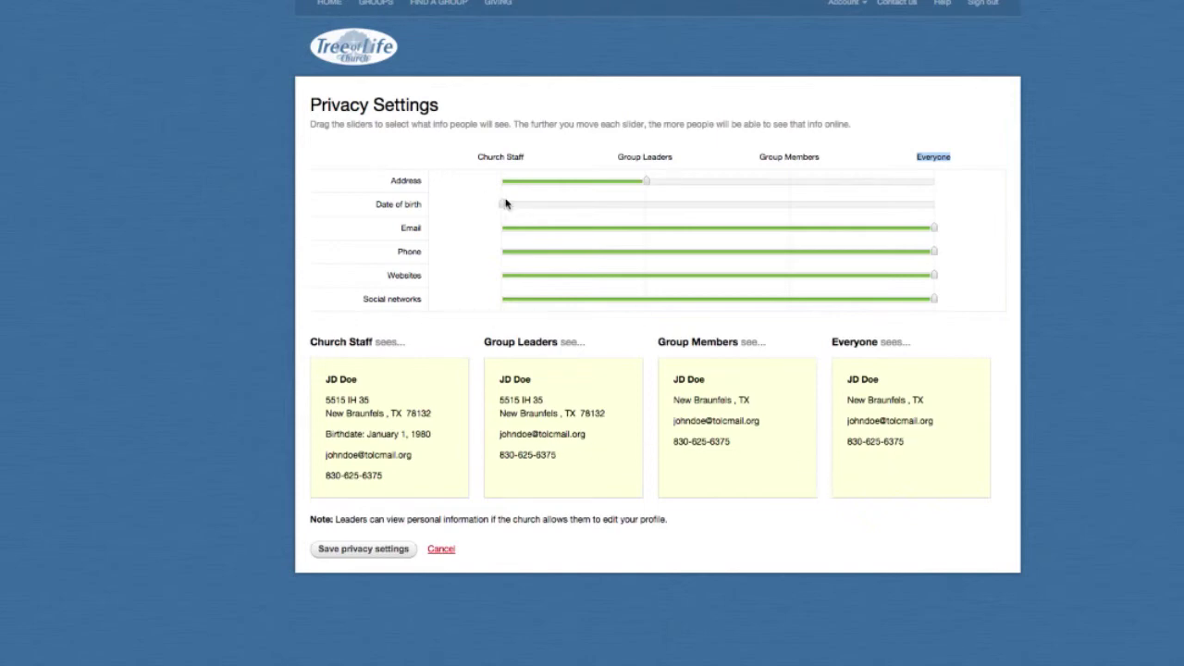
drag(504, 203, 654, 203)
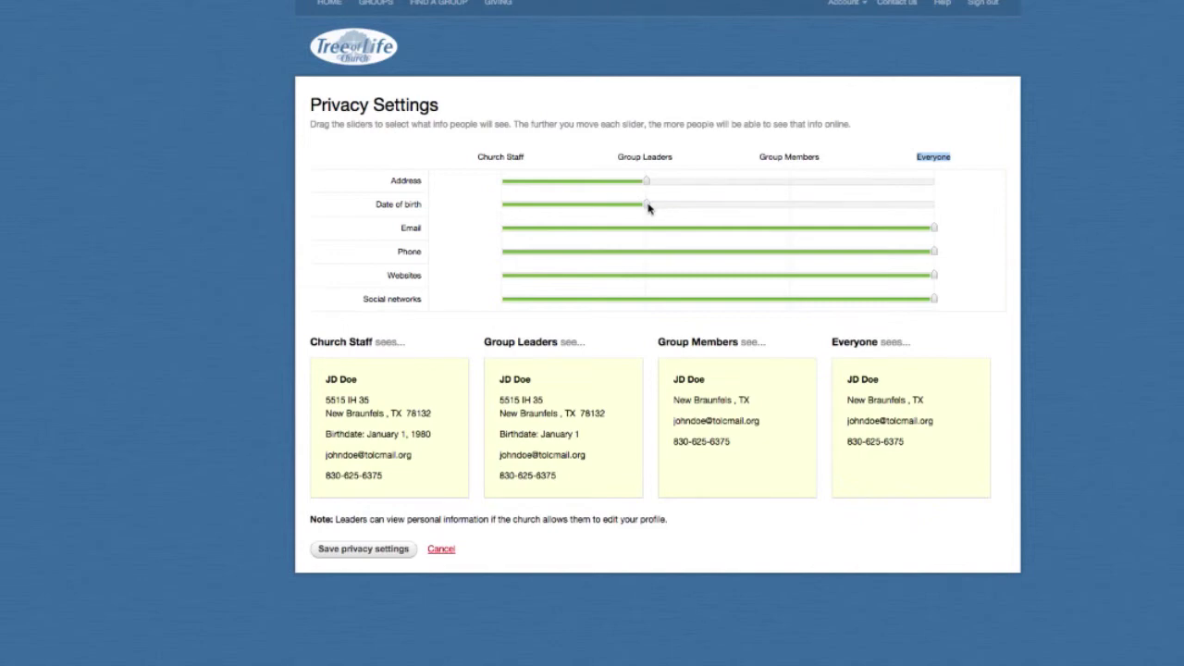
drag(648, 210, 791, 207)
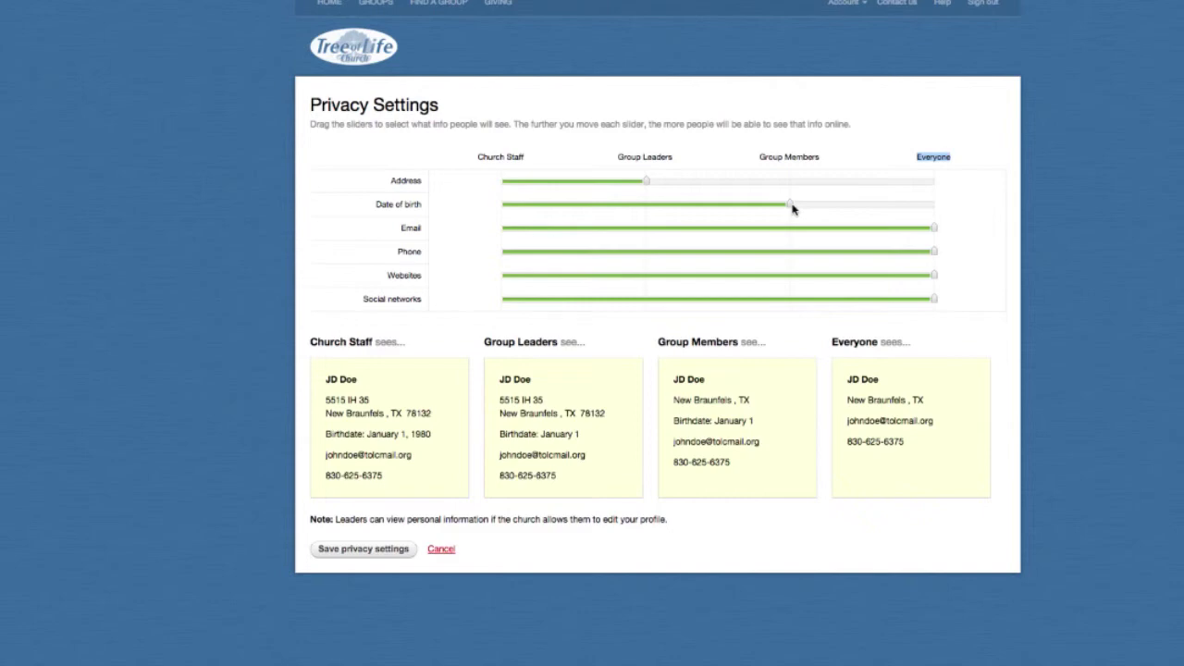
drag(787, 206, 475, 198)
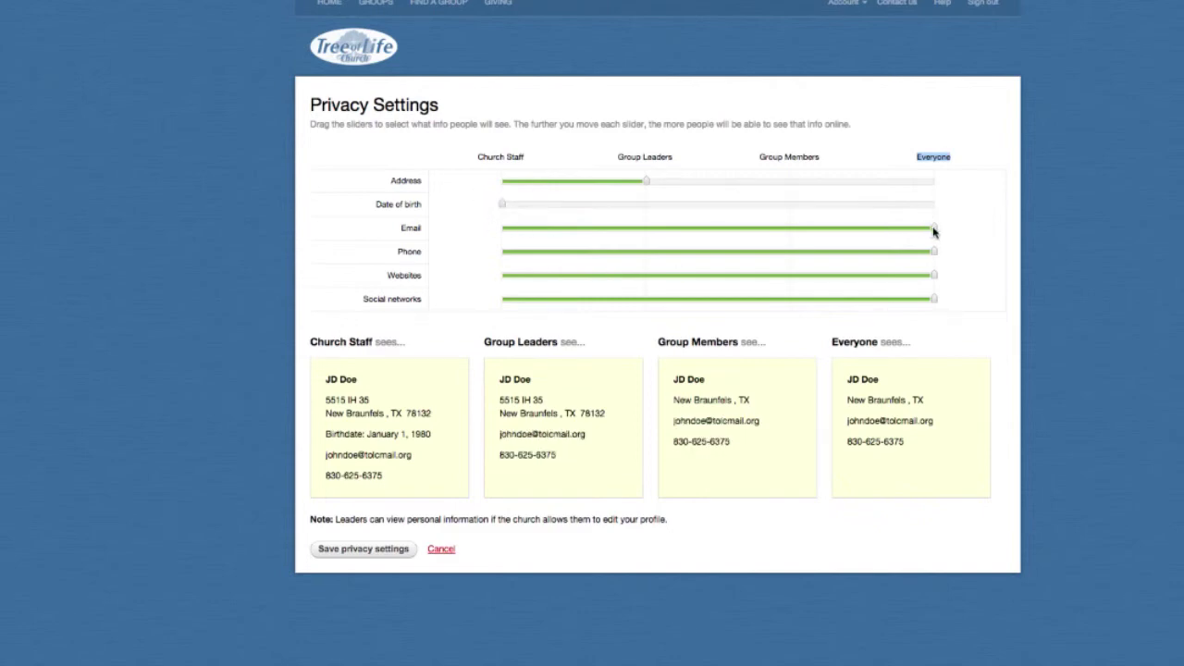
Limit phone visibility to Group Leaders, review the Church Staff column, and save the privacy settings.
drag(932, 254, 666, 260)
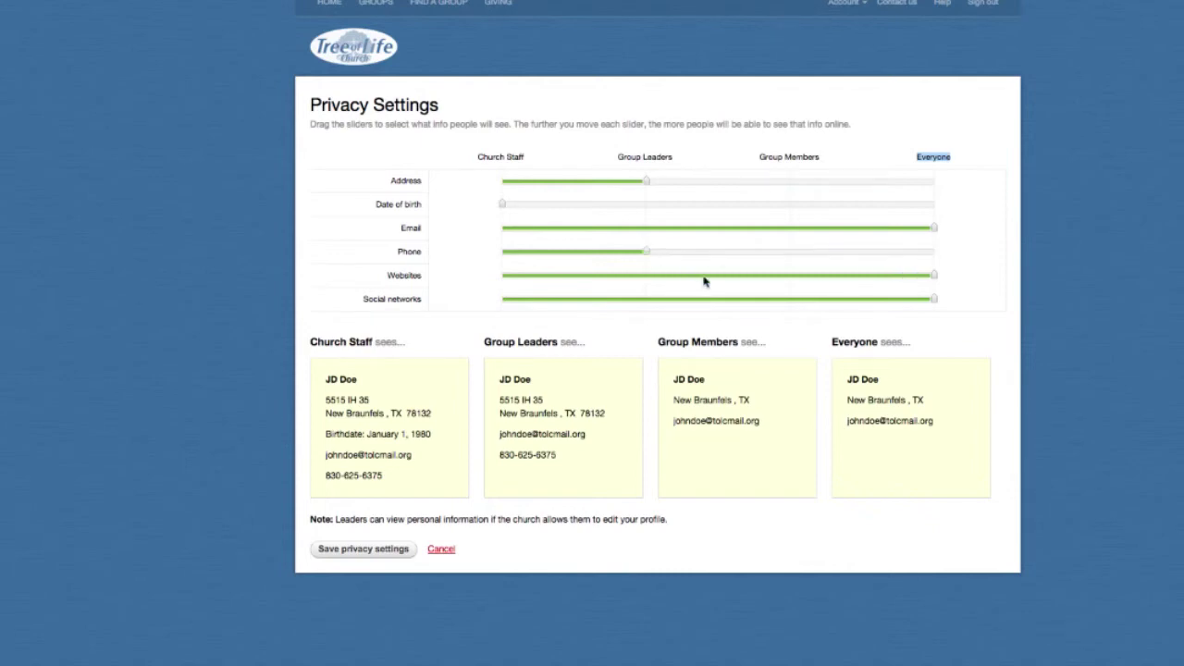
scroll(888, 315, down, 1)
scroll(635, 379, up, 1)
drag(382, 477, 330, 377)
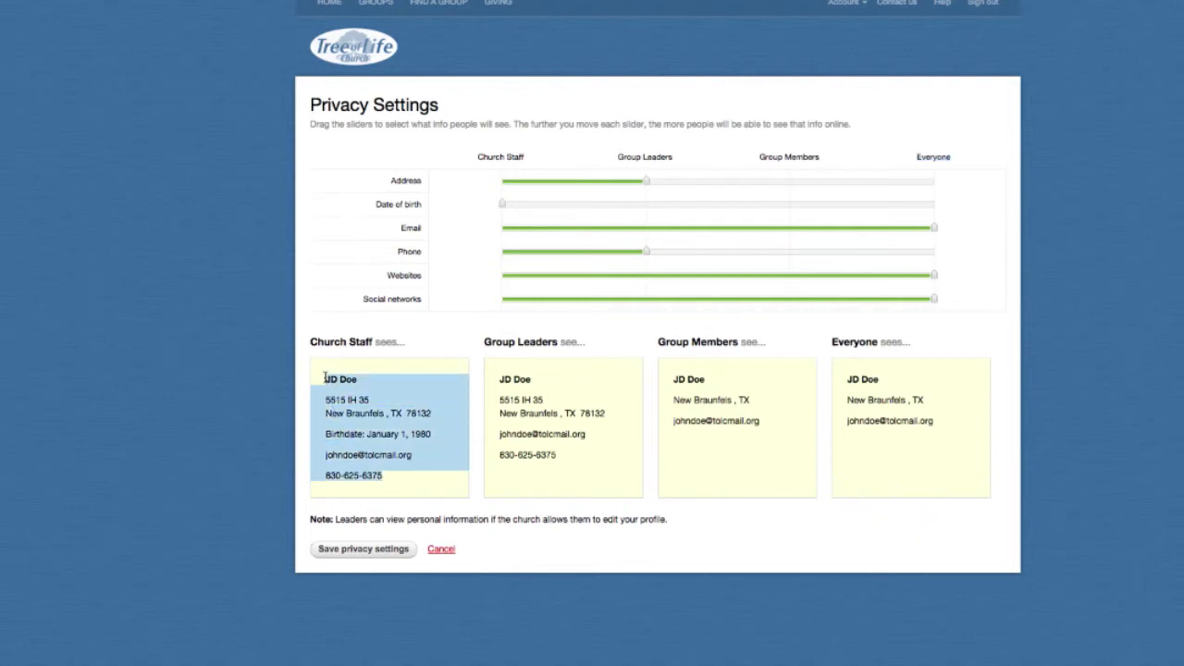
click(396, 485)
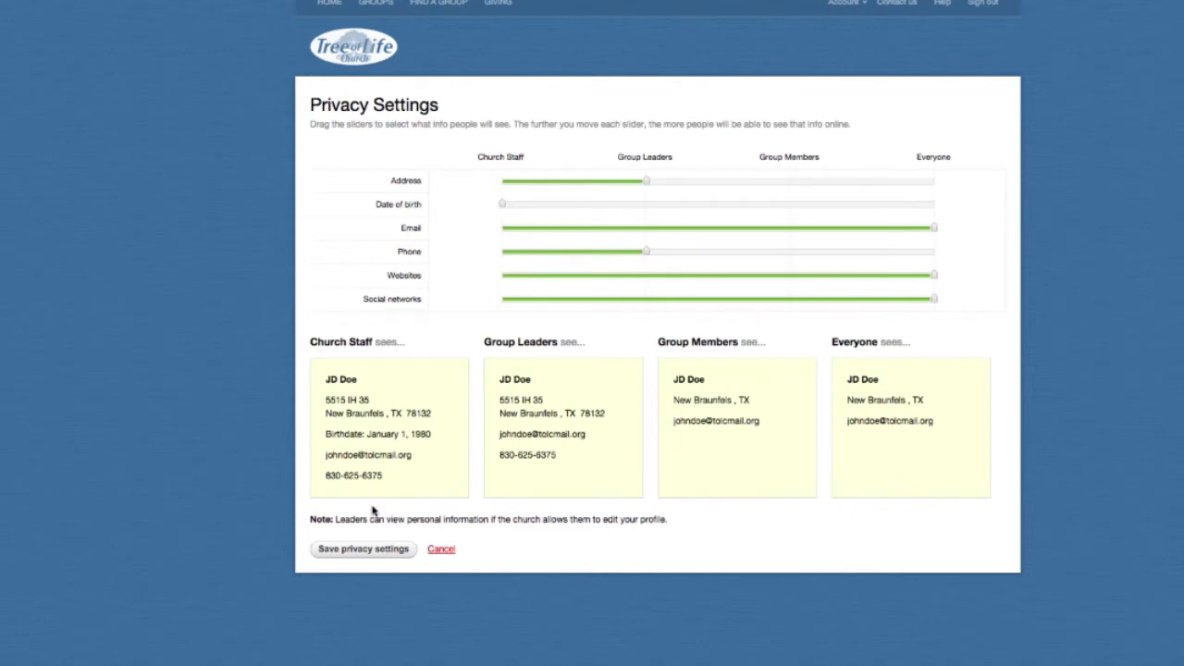
click(365, 549)
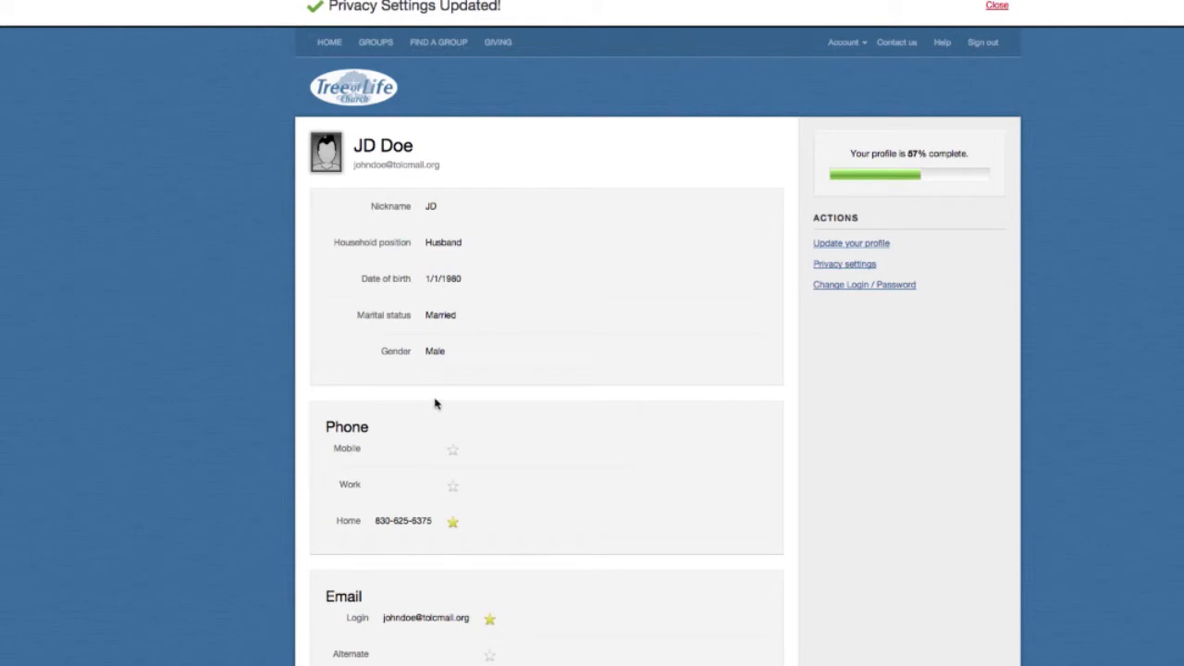
Return from the updated profile page to the portal's Welcome home page.
click(326, 46)
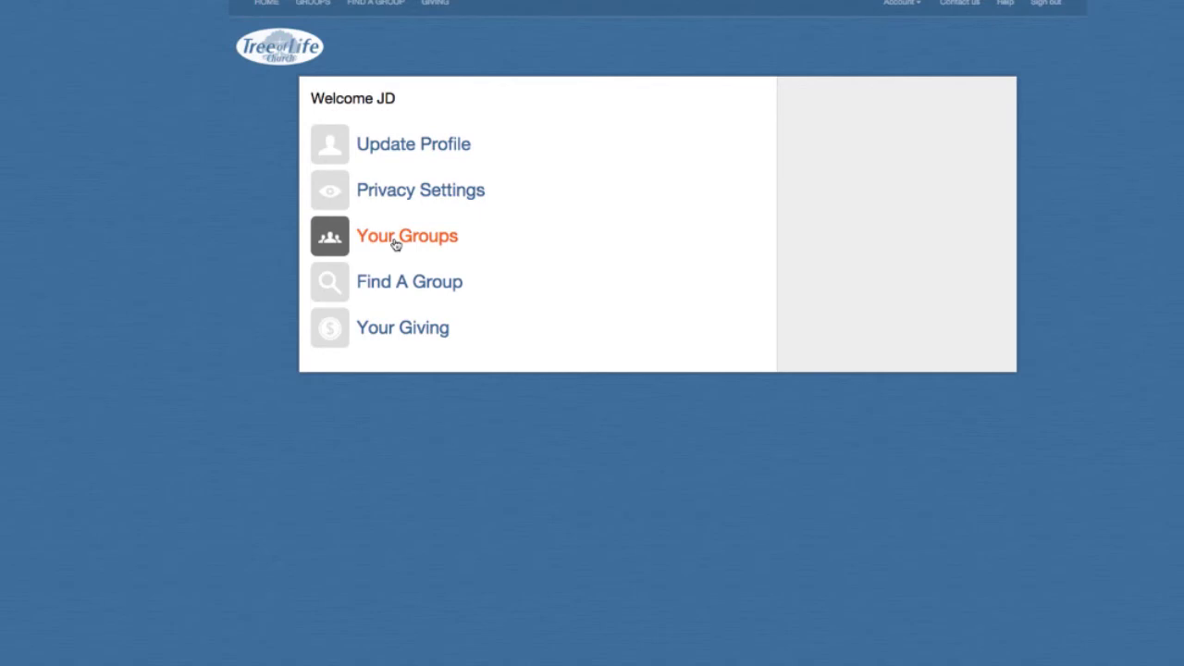
click(396, 243)
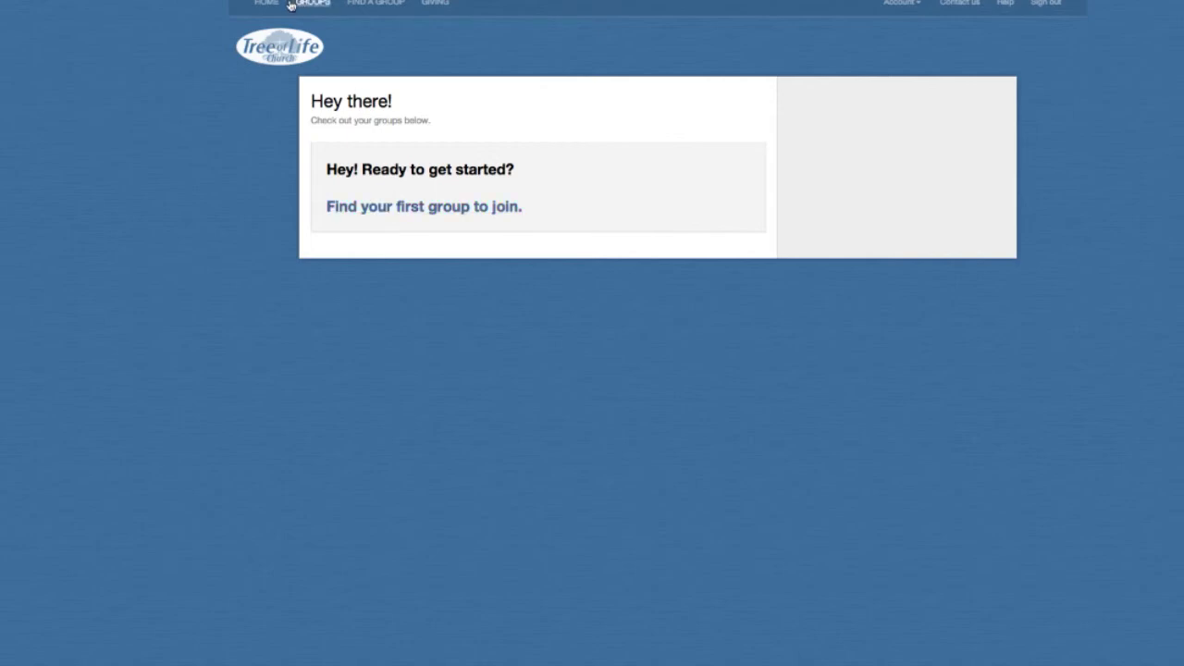
click(267, 3)
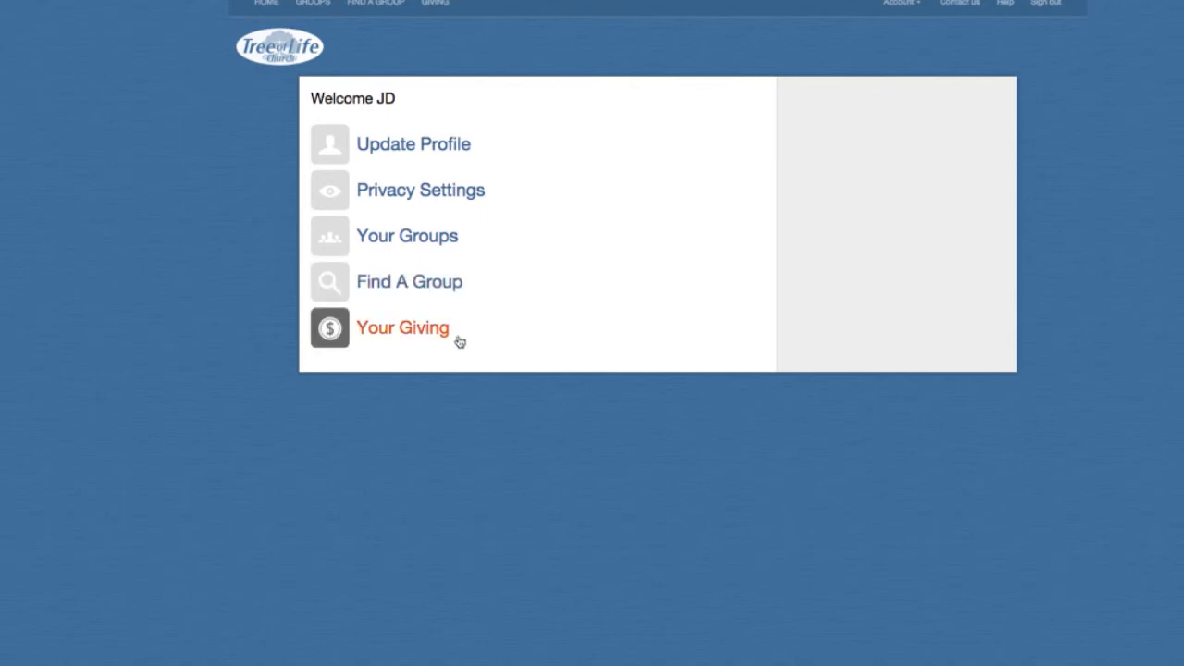
Open Your Giving history, which shows no contributions found.
click(402, 334)
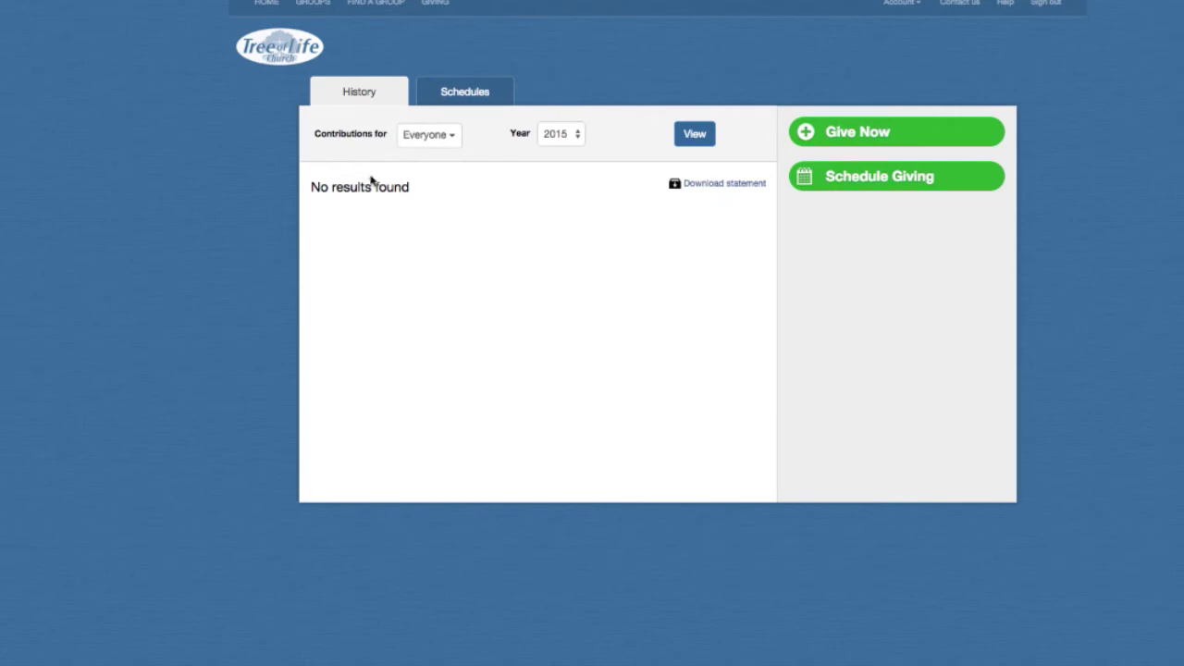
drag(312, 187, 382, 208)
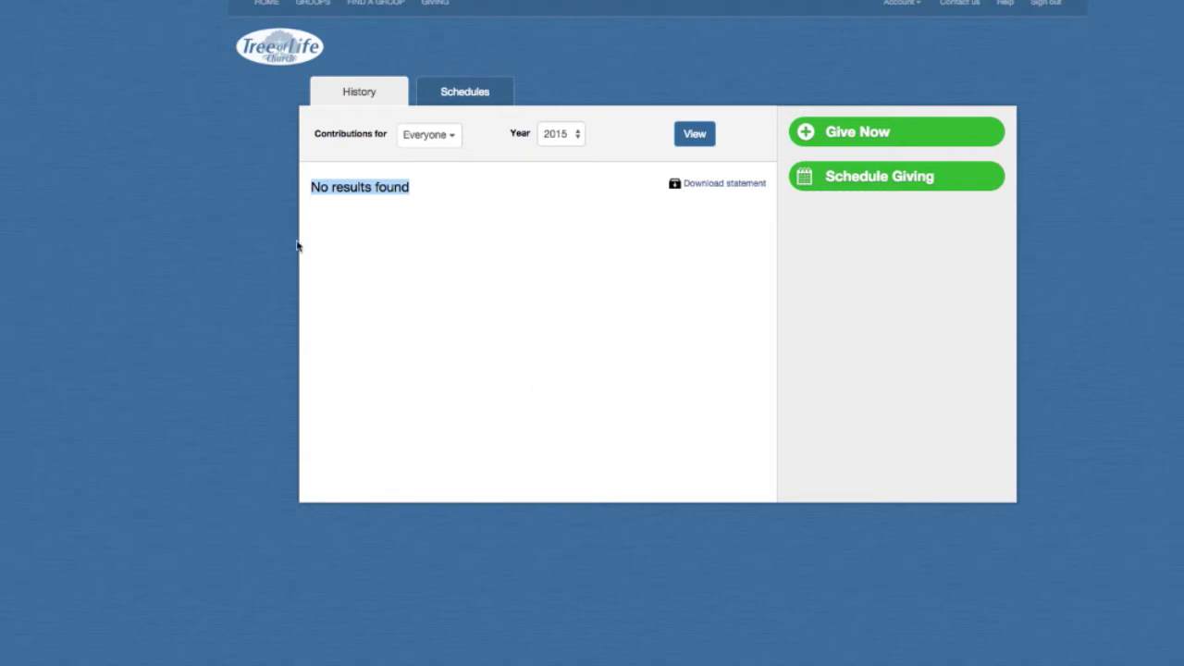
click(535, 303)
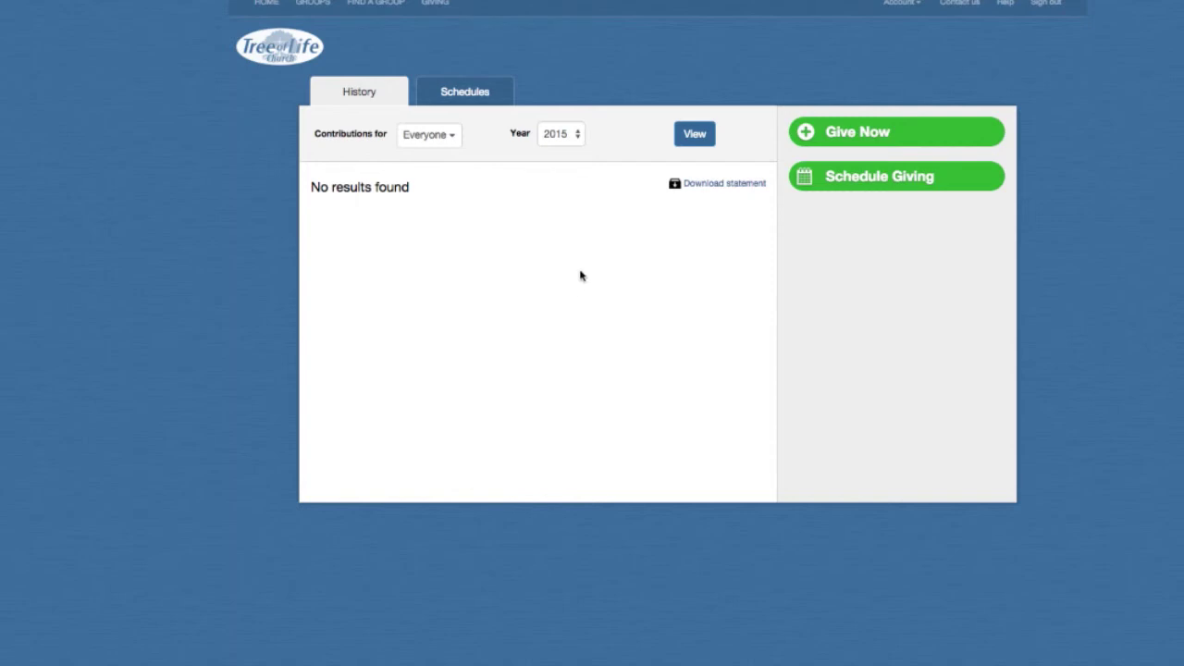
click(727, 193)
Review who is included in the Contributions for dropdown.
click(452, 142)
click(486, 138)
click(456, 140)
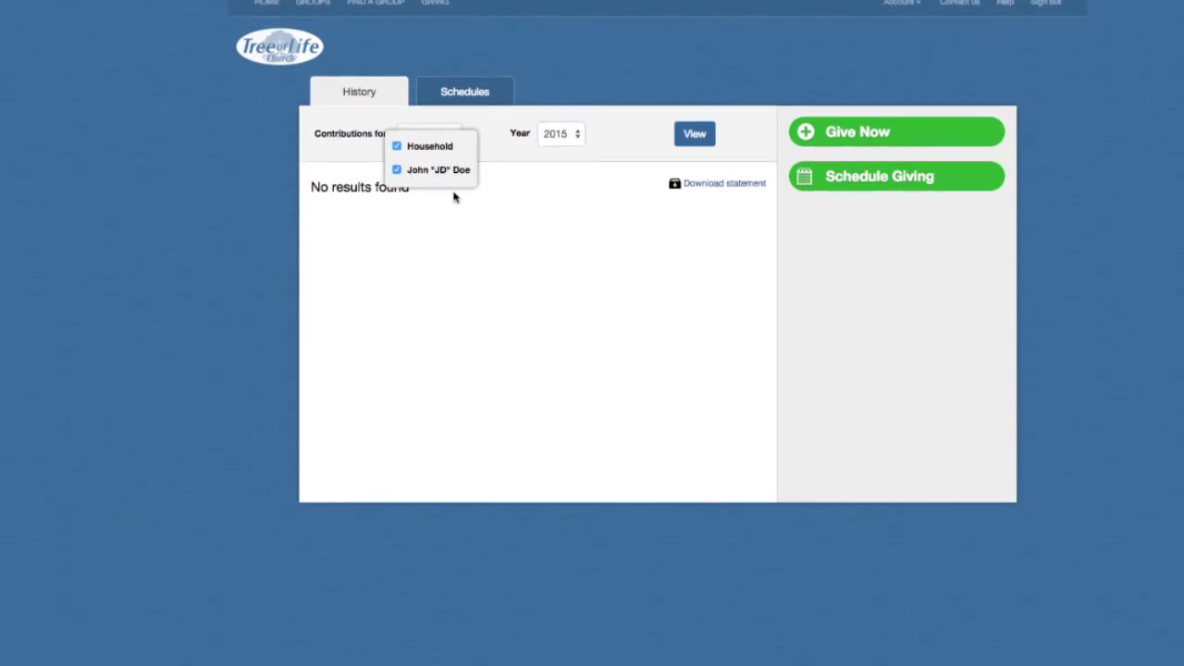
click(487, 153)
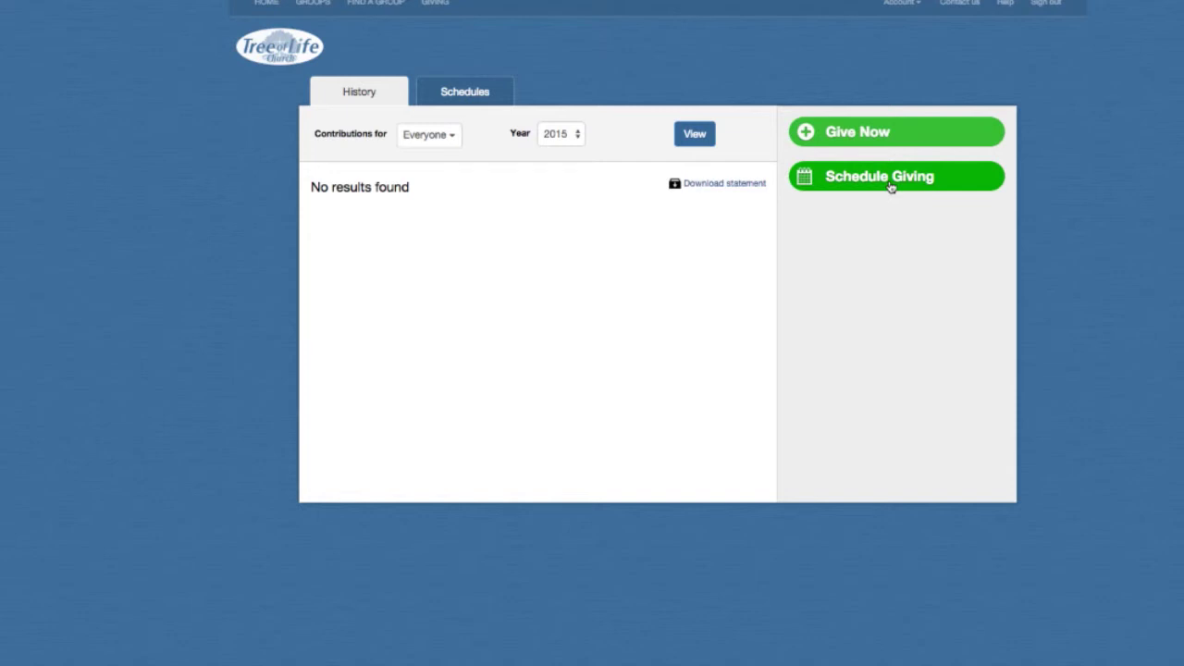
Check the empty Schedules tab, return to History, and start a Give Now contribution.
click(452, 99)
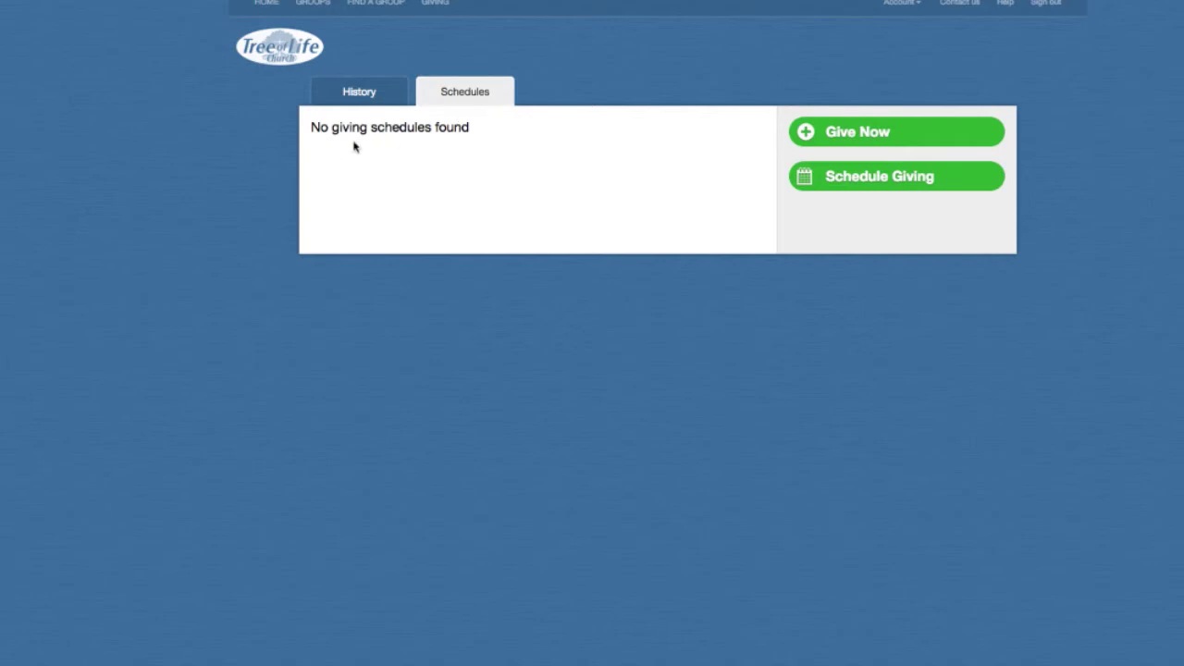
click(363, 87)
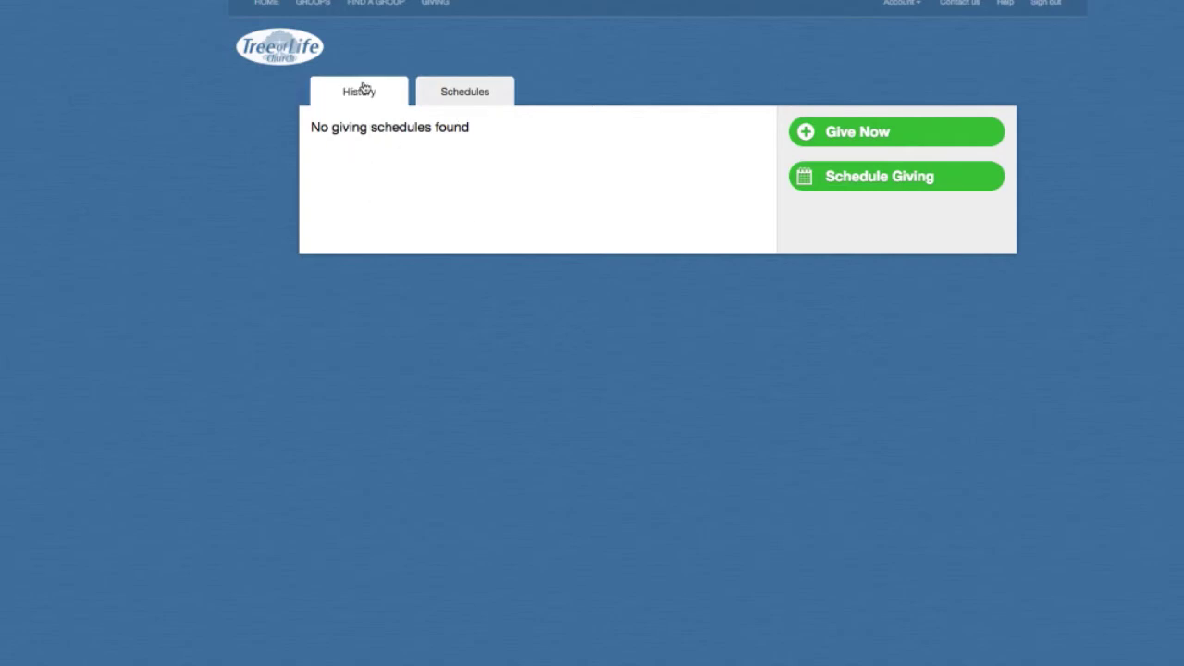
click(931, 138)
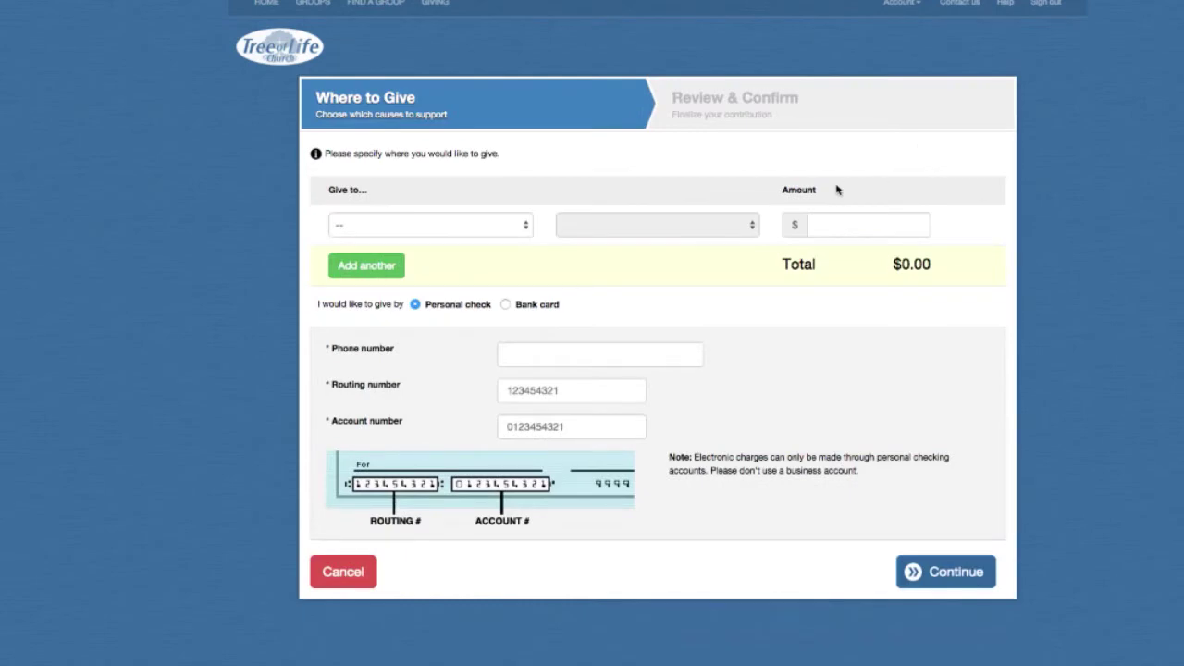
Give $100.00 to TOL Tithes/Offerings on the first line of the gift.
click(509, 234)
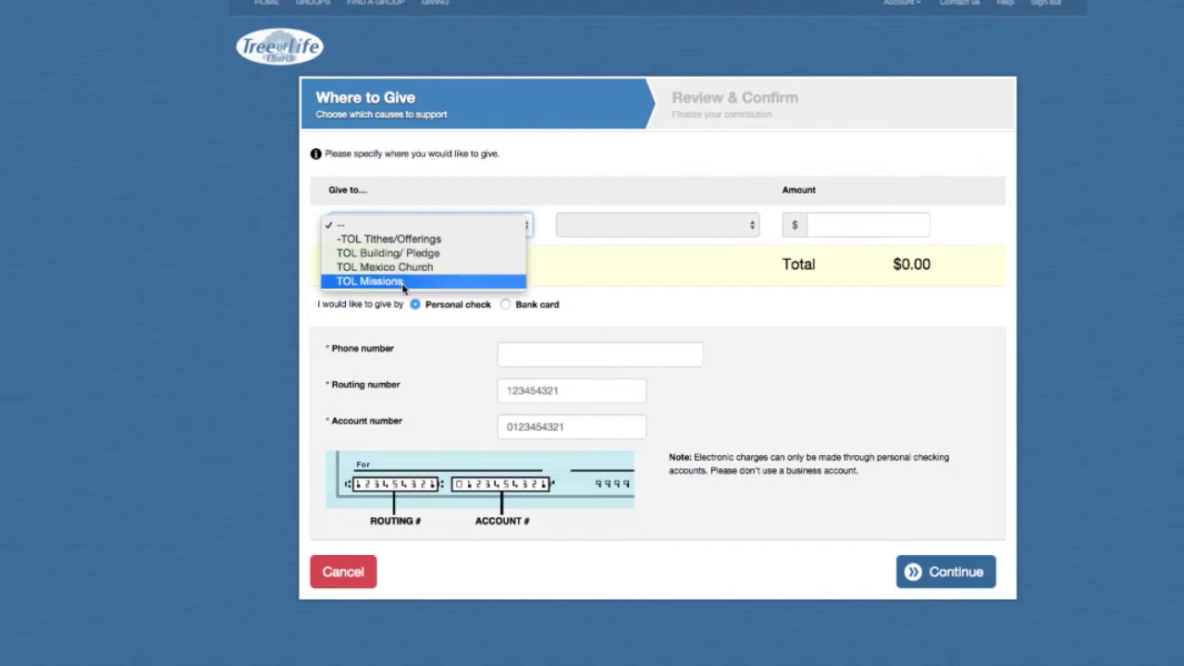
click(462, 241)
click(837, 226)
text(1)
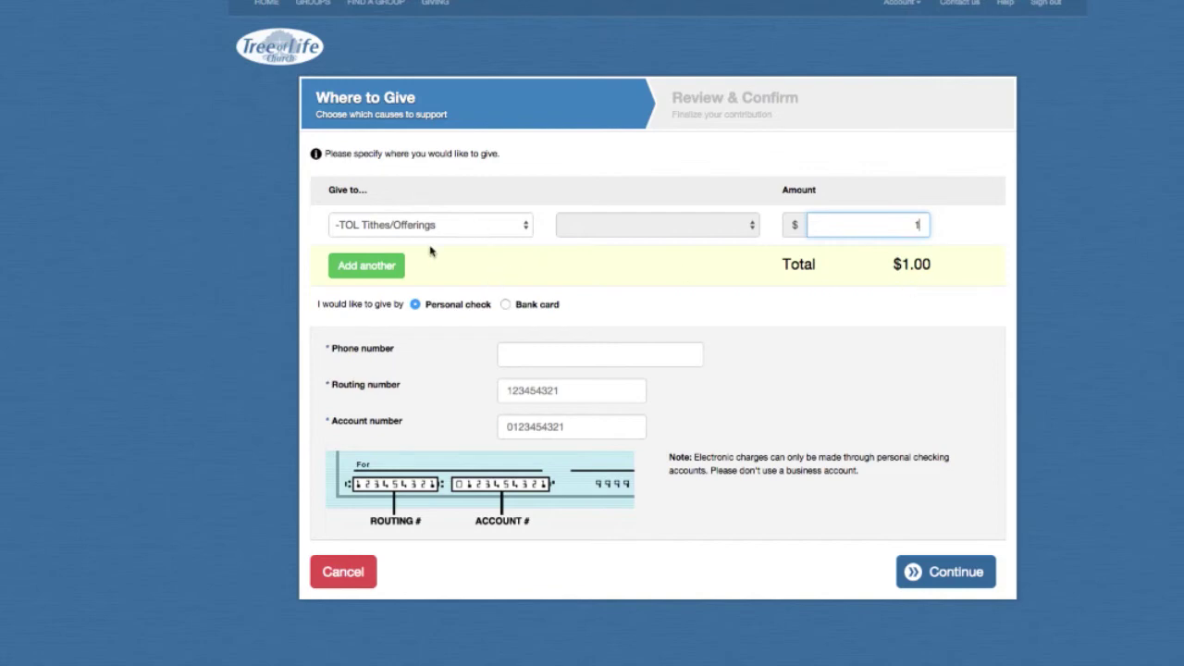
text(00.00)
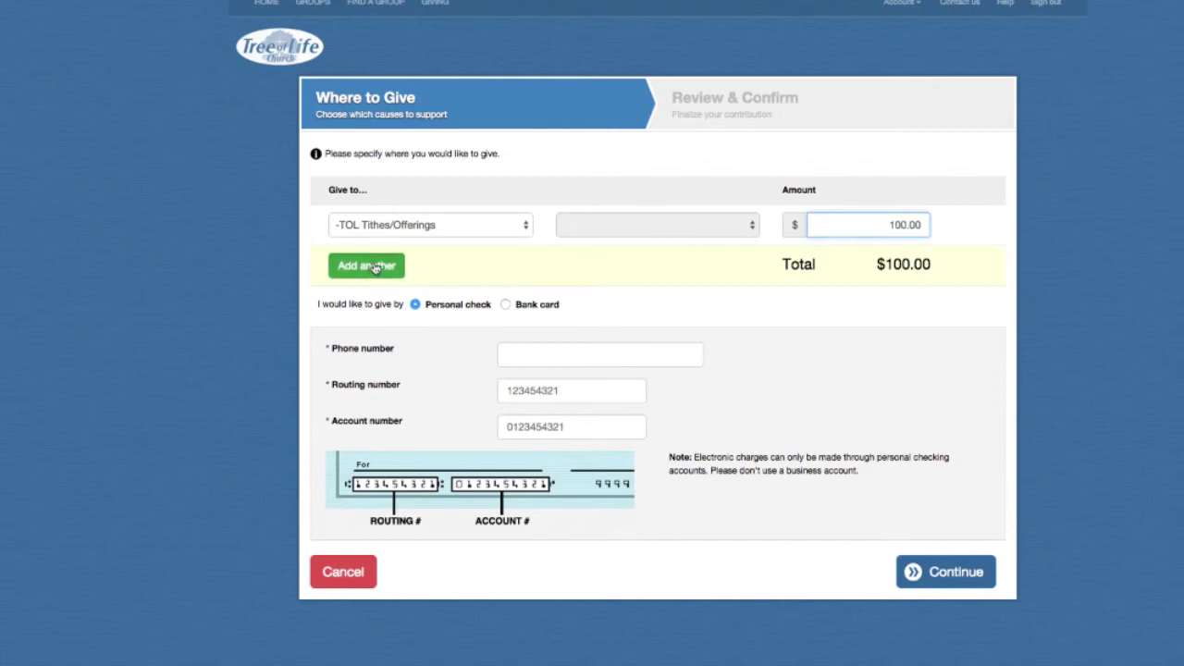
Add a second line giving $25.00 to TOL Missions, sub-fund Missions/India.
click(375, 267)
click(381, 265)
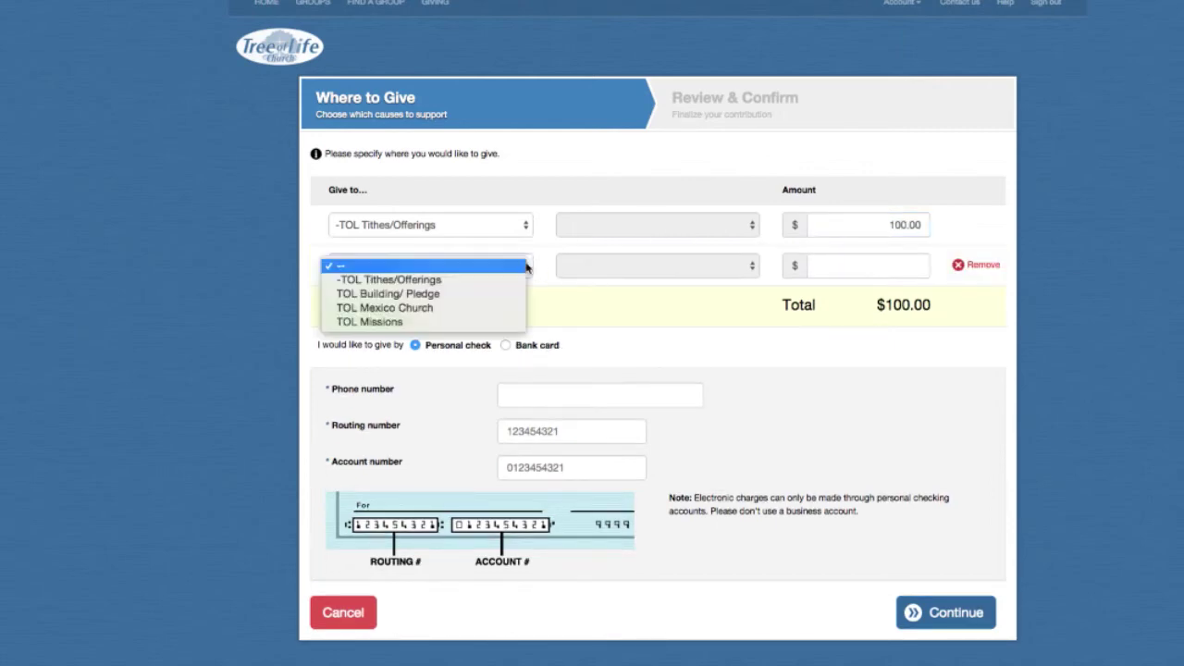
click(424, 321)
click(736, 270)
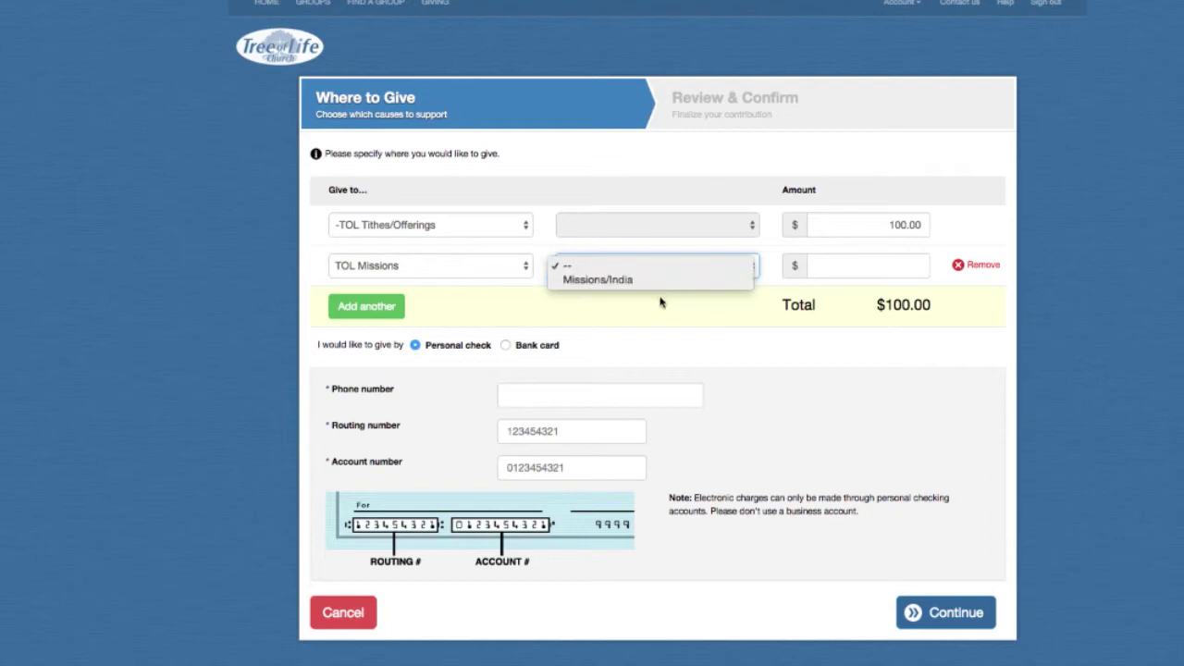
click(661, 303)
click(727, 269)
click(695, 285)
click(861, 270)
text(25)
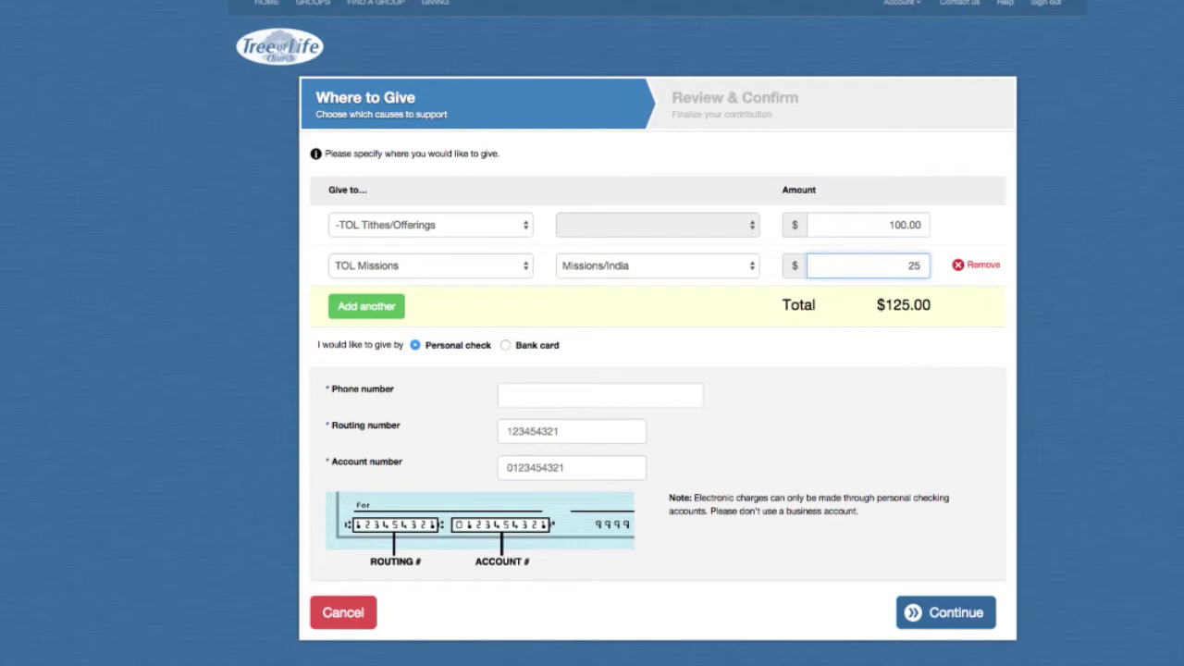
click(919, 346)
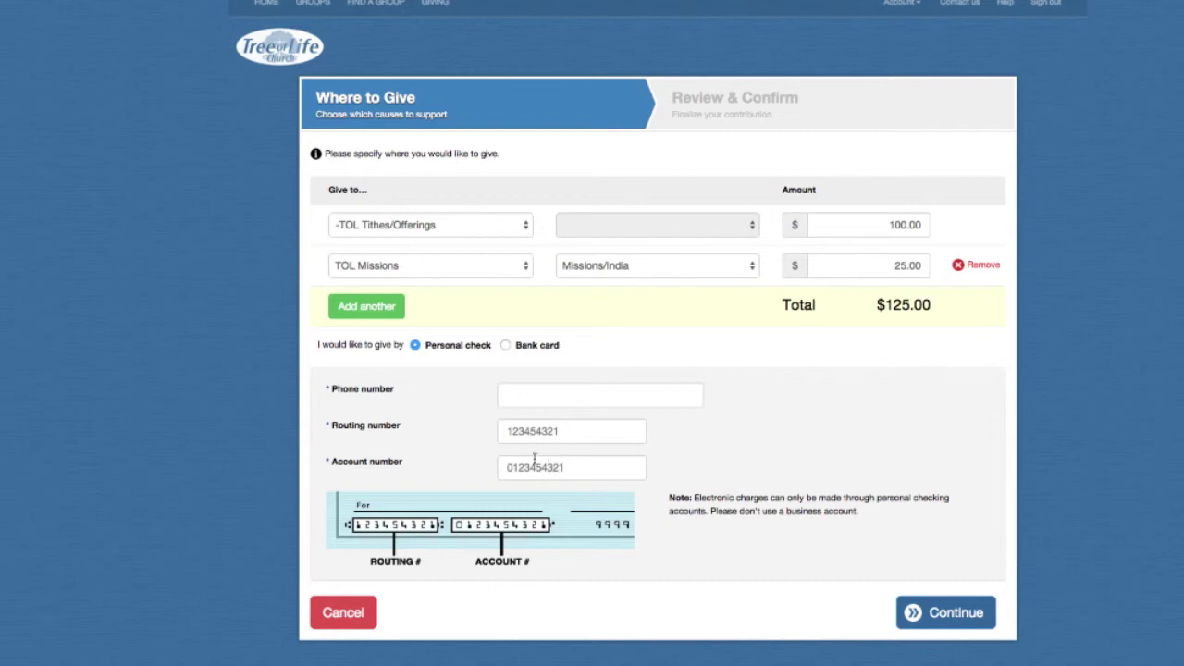
Switch the payment method to bank card and look over the card form.
click(505, 346)
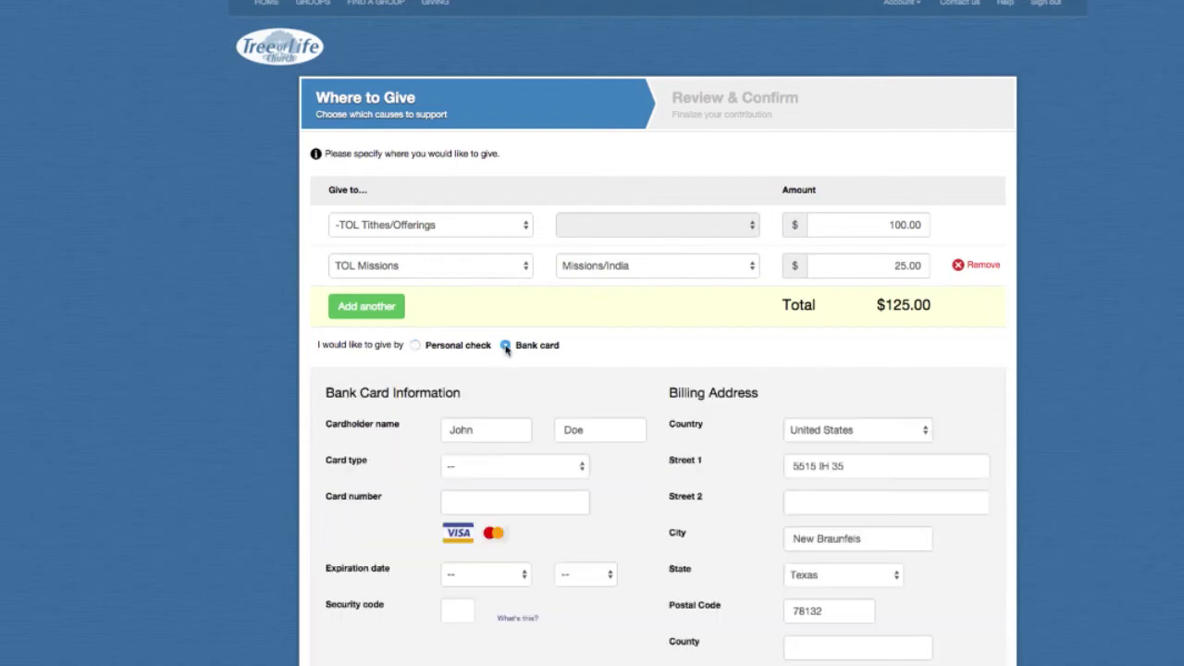
scroll(566, 375, down, 1)
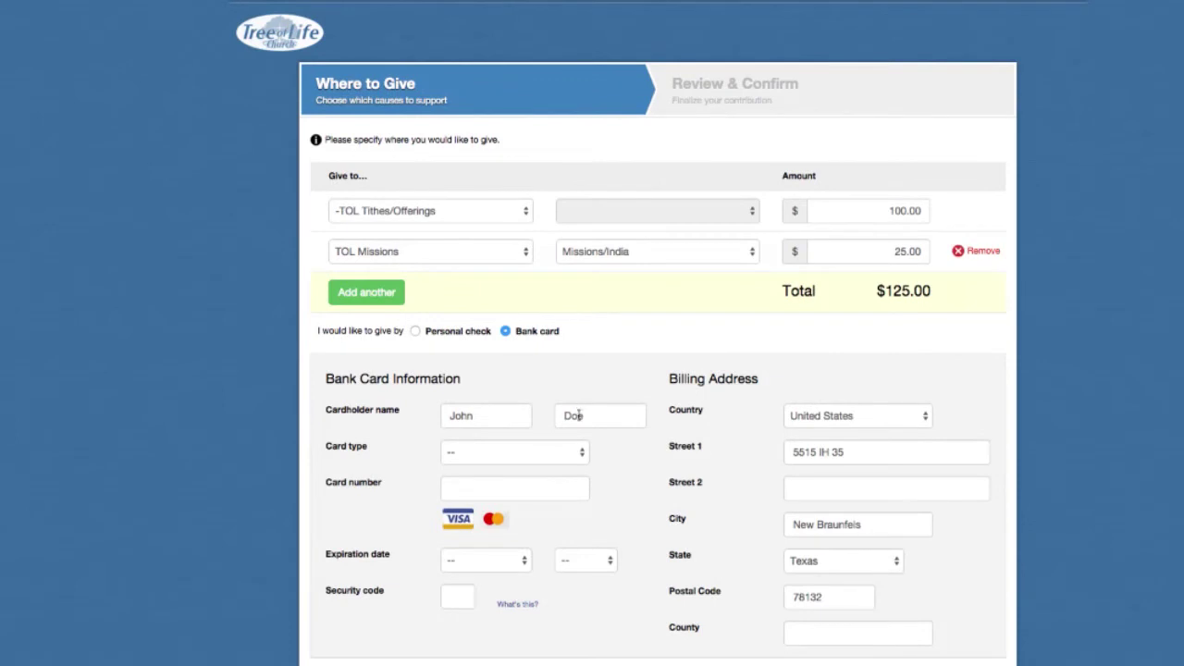
scroll(496, 524, up, 1)
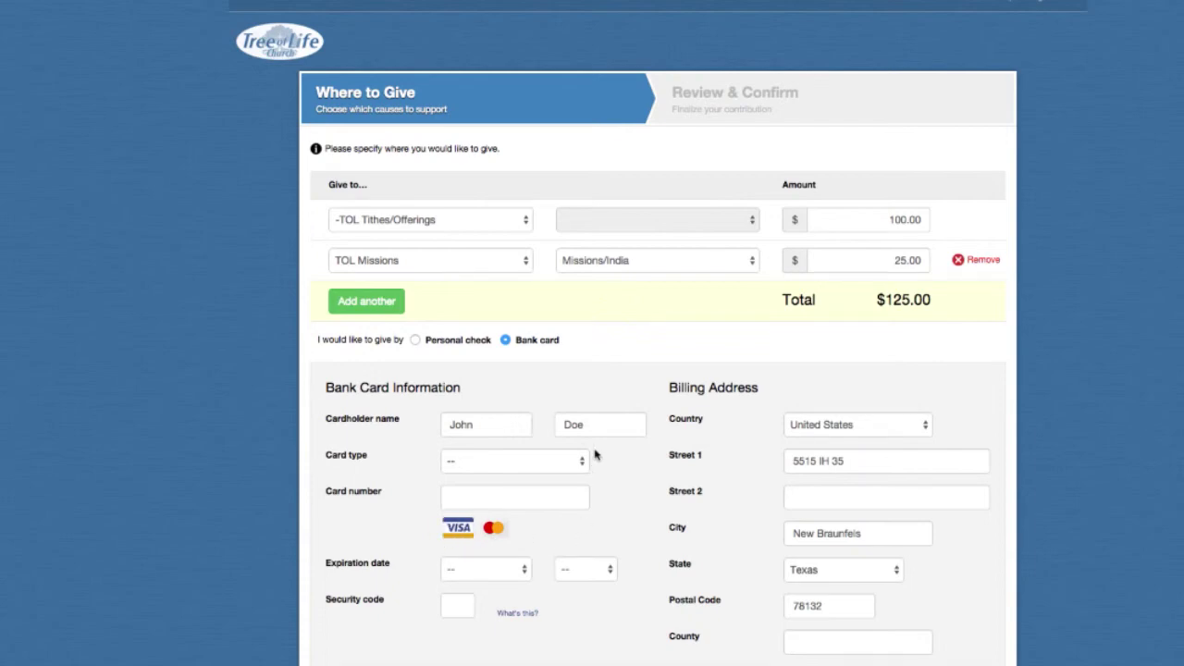
scroll(533, 481, up, 1)
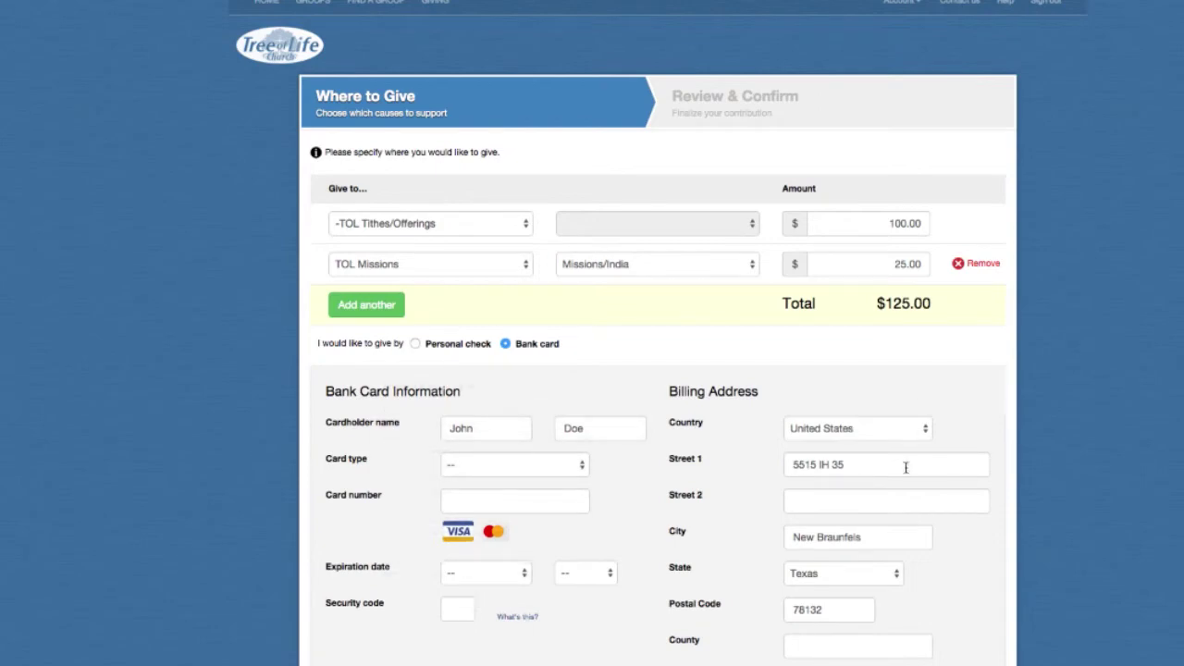
scroll(859, 491, down, 1)
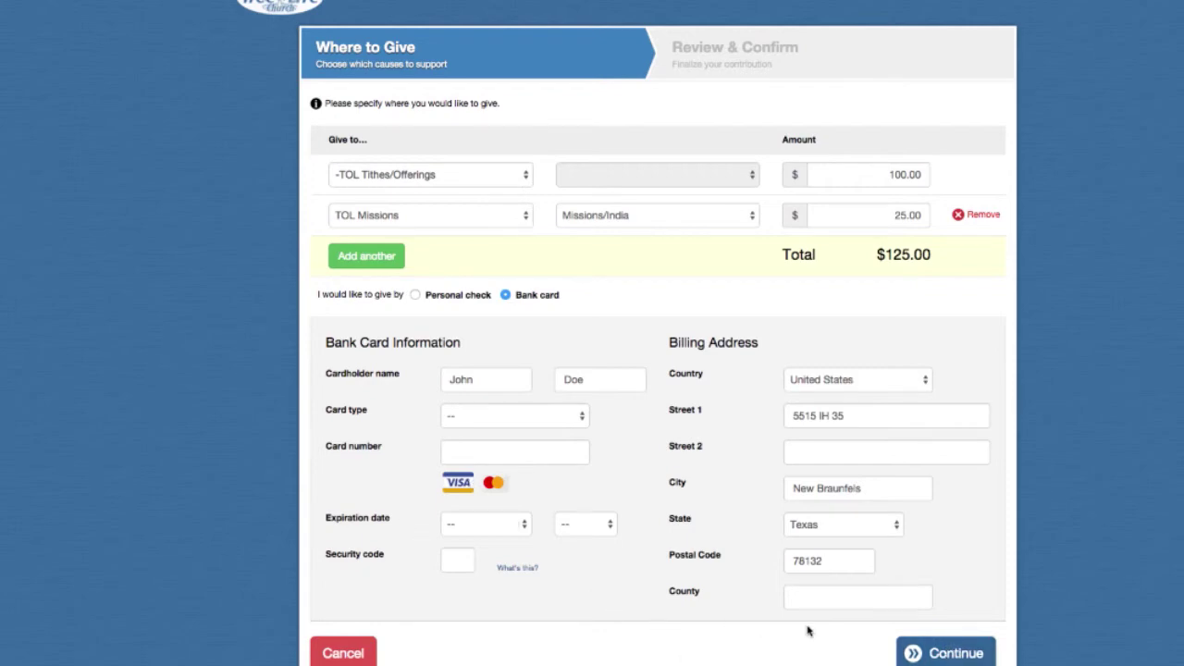
Try to continue with the bank card payment and review the missing card-field errors.
click(916, 653)
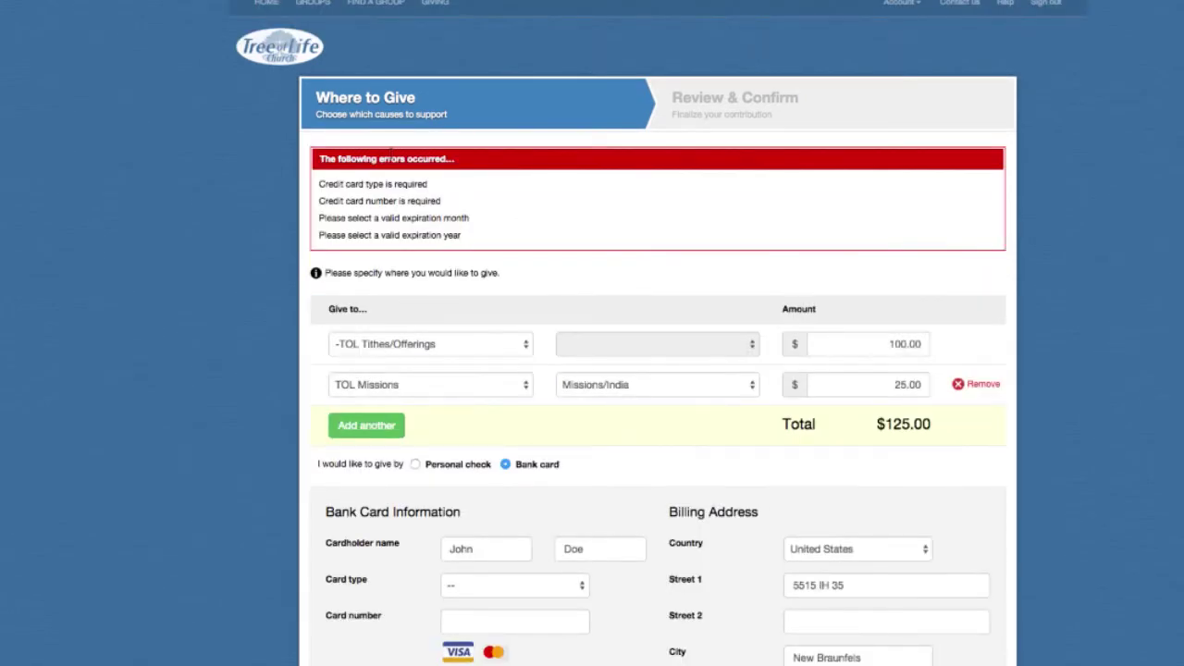
scroll(657, 466, down, 4)
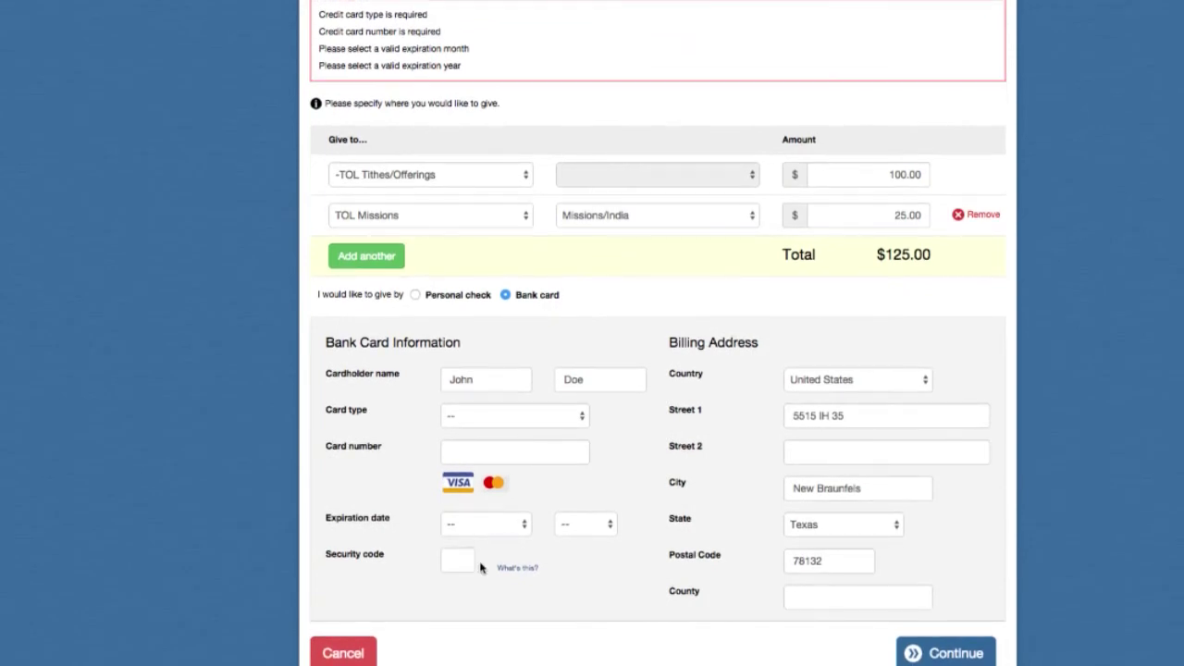
scroll(573, 507, up, 4)
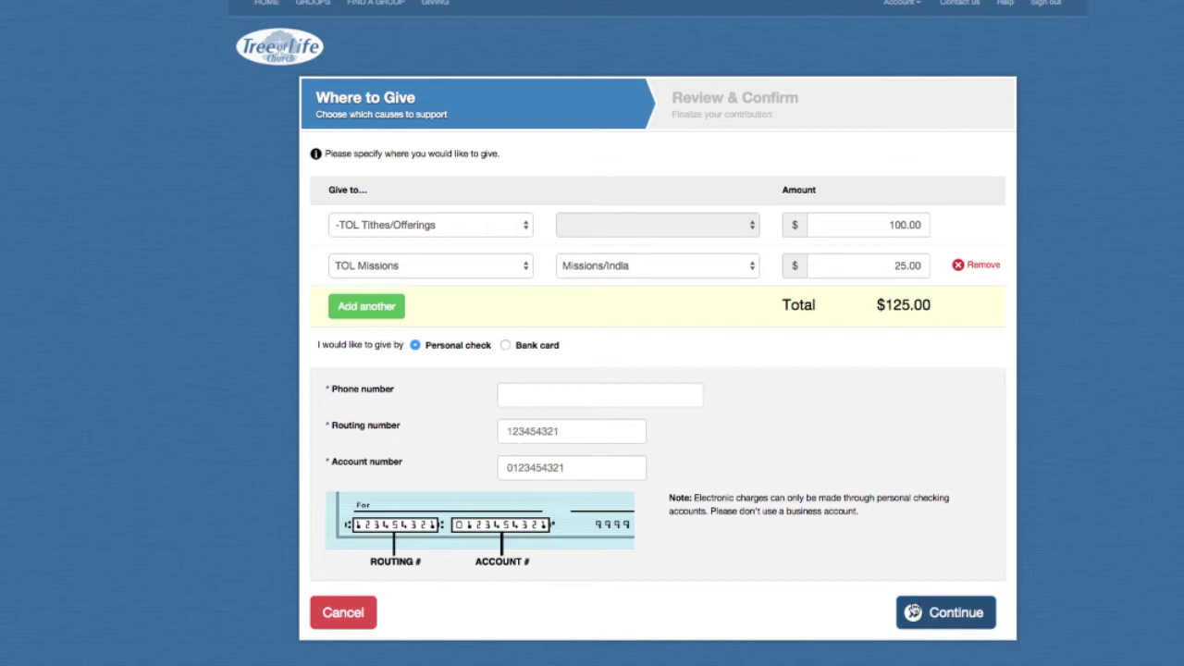
Cancel the $125.00 one-time gift and return to the empty 2015 giving history.
drag(676, 97, 788, 113)
click(796, 137)
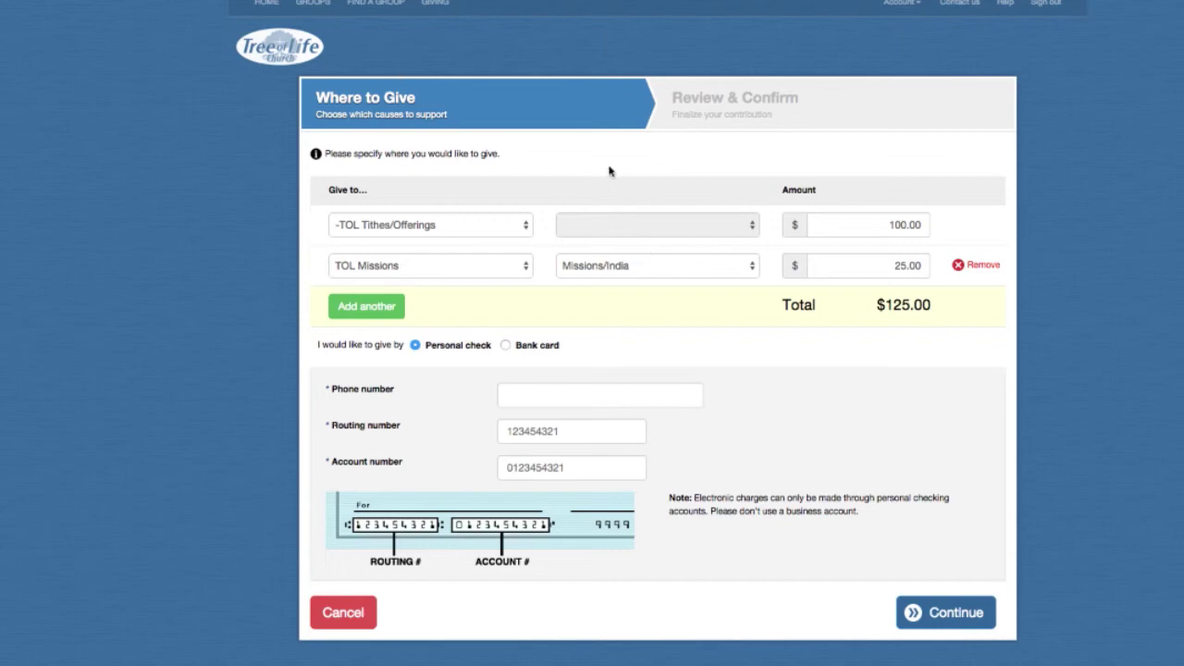
click(343, 612)
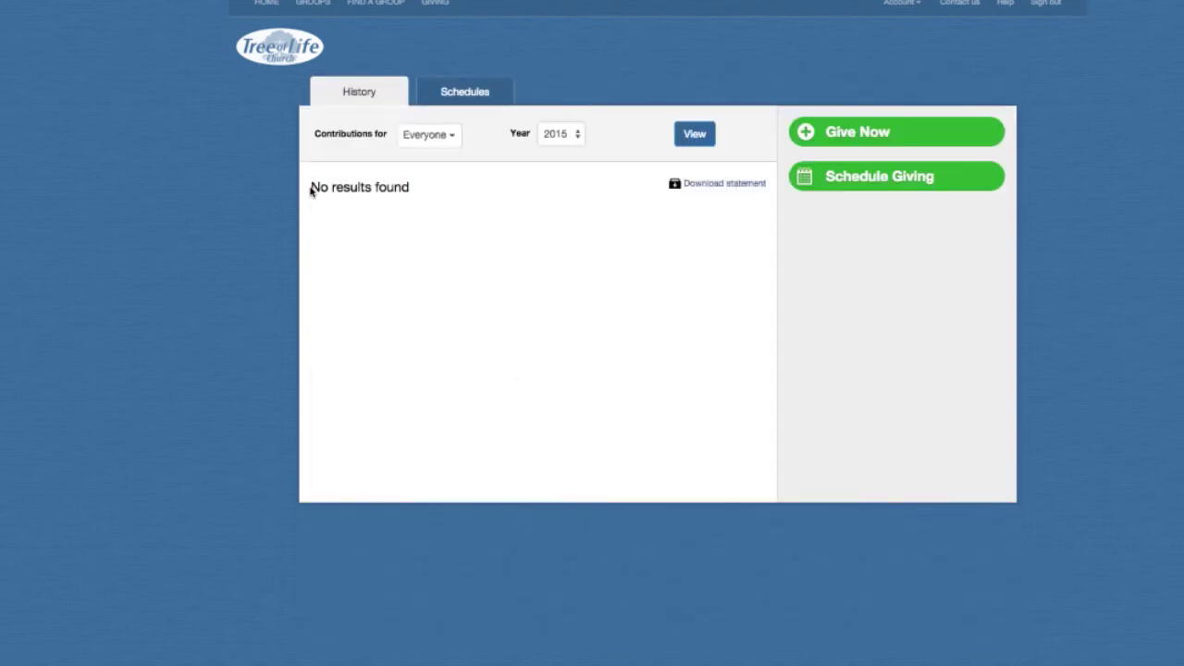
Start a recurring gift with Schedule Giving from the empty History page.
drag(312, 189, 456, 189)
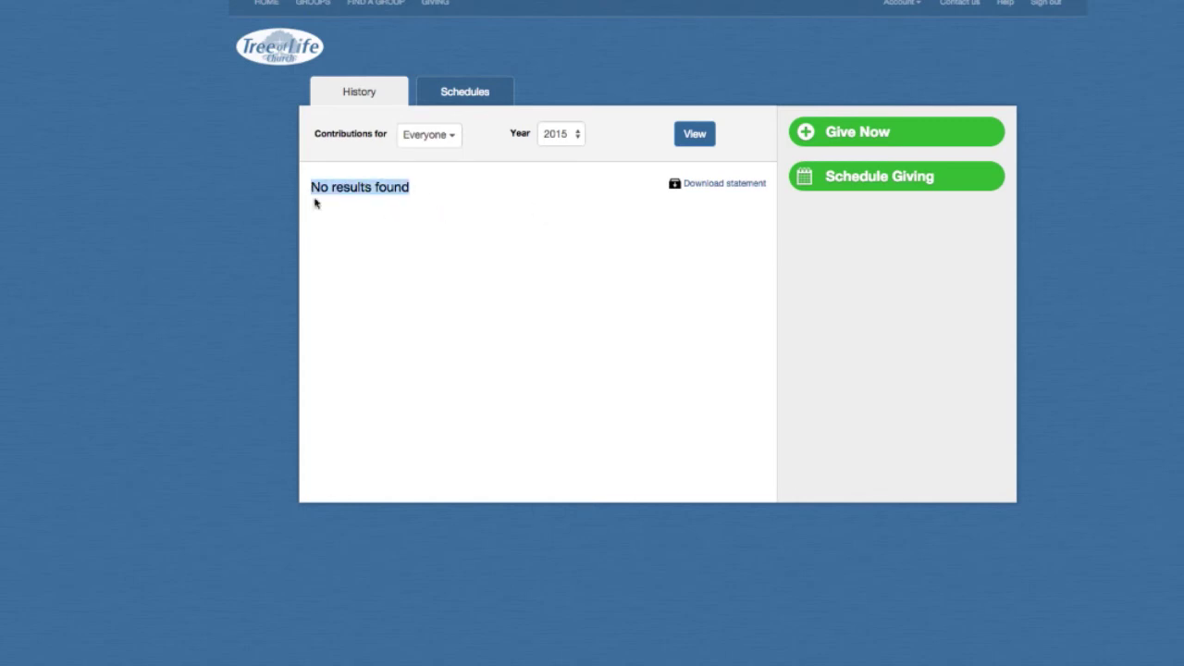
click(413, 202)
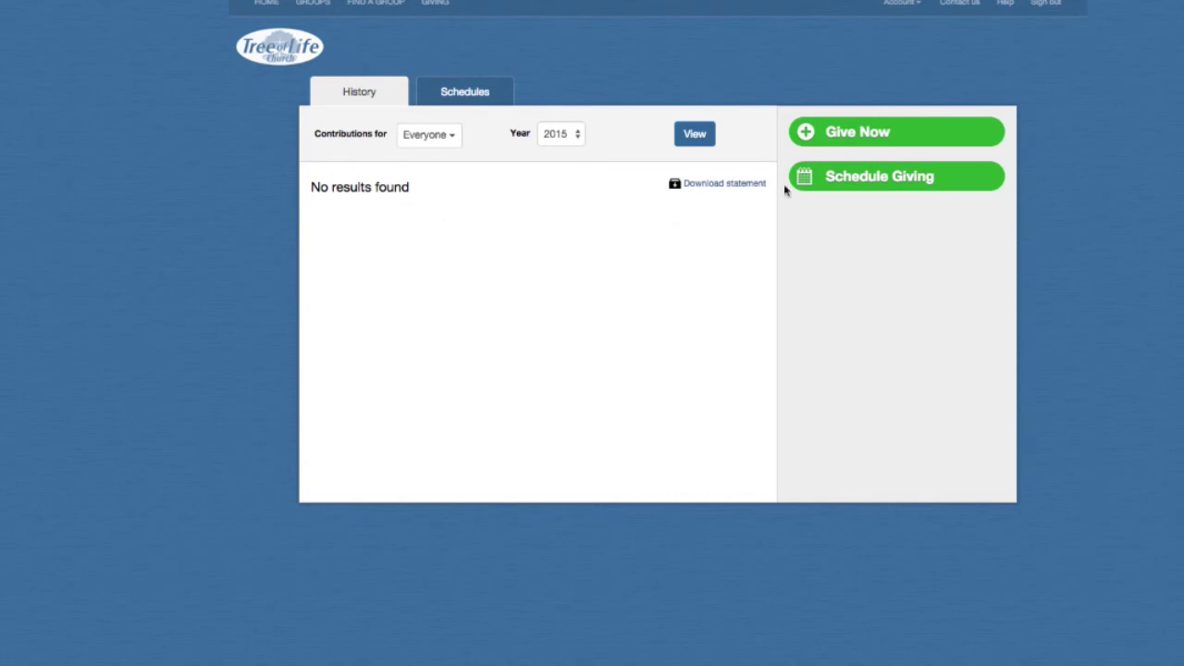
click(827, 186)
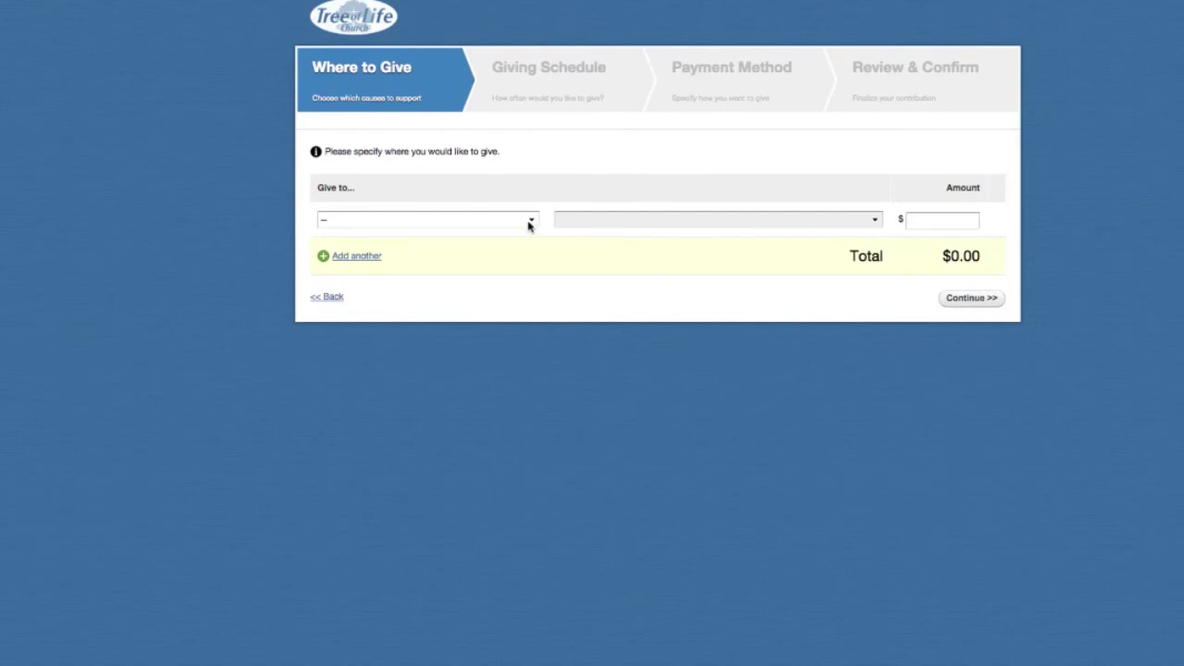
Set a $100.00 recurring gift to TOL Tithes/Offerings and move to the giving schedule.
click(529, 226)
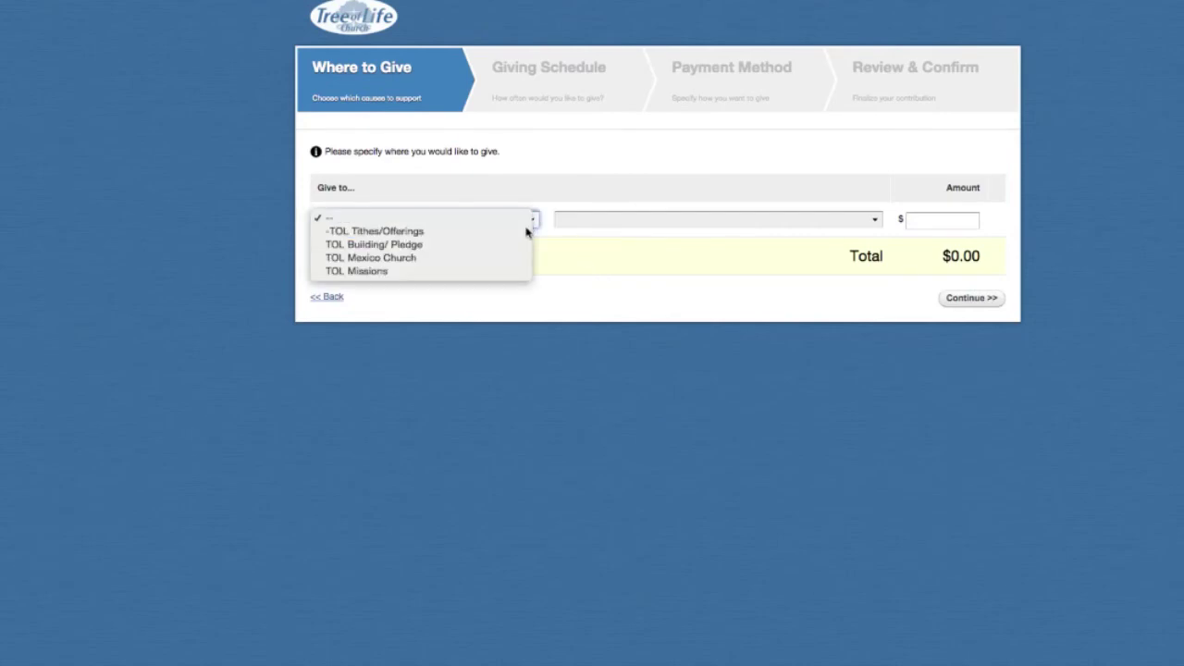
click(526, 232)
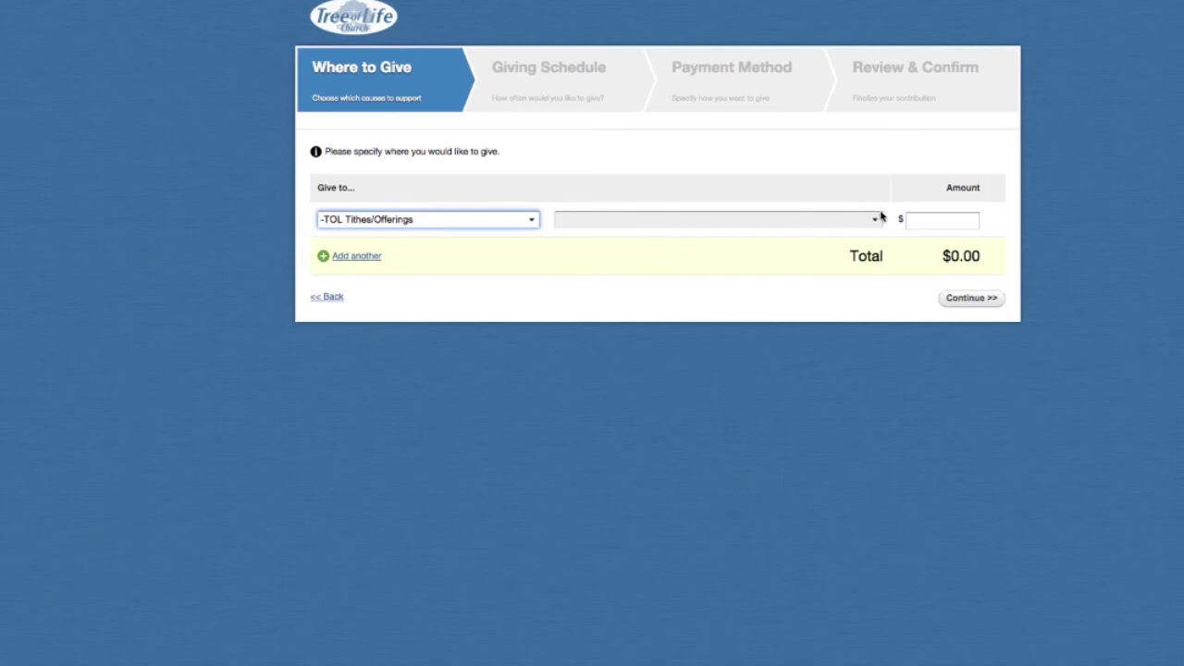
text(100)
click(923, 290)
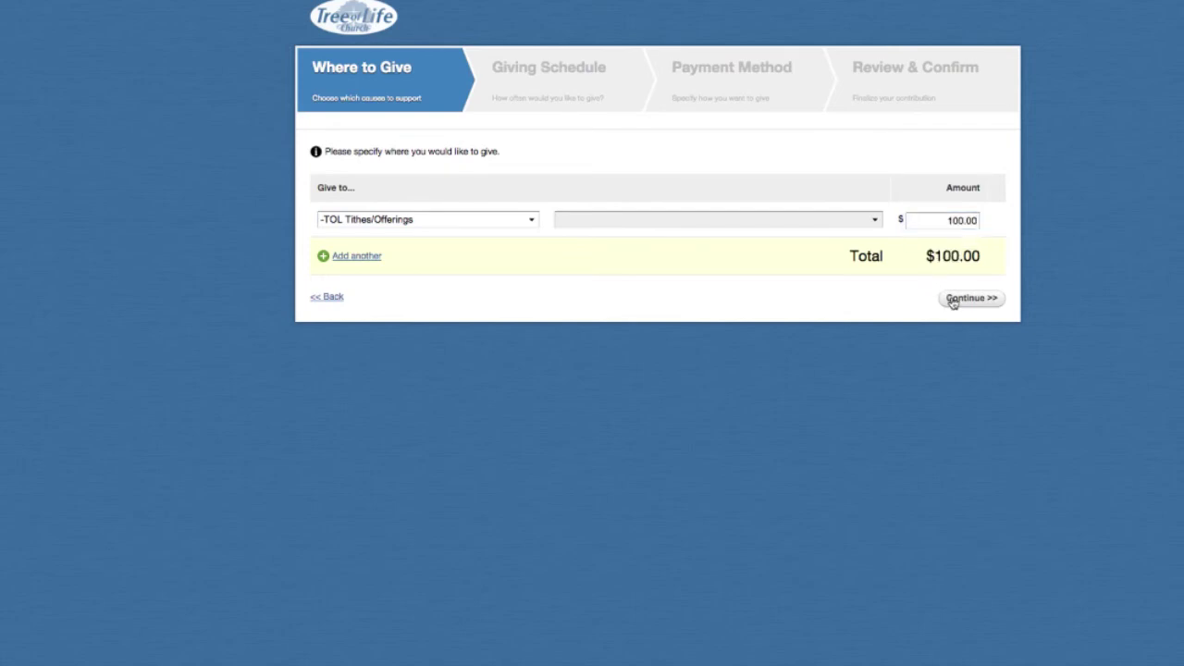
click(971, 300)
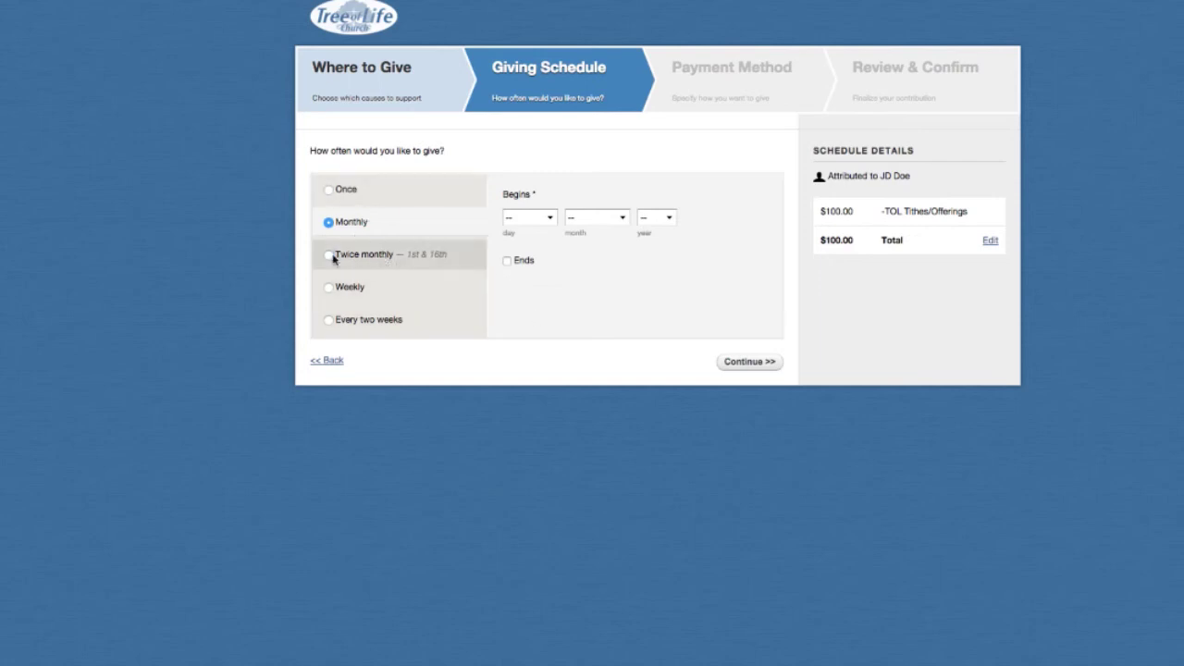
Make the $100.00 gift recur twice monthly from 1 September 2015 with no end date.
click(327, 255)
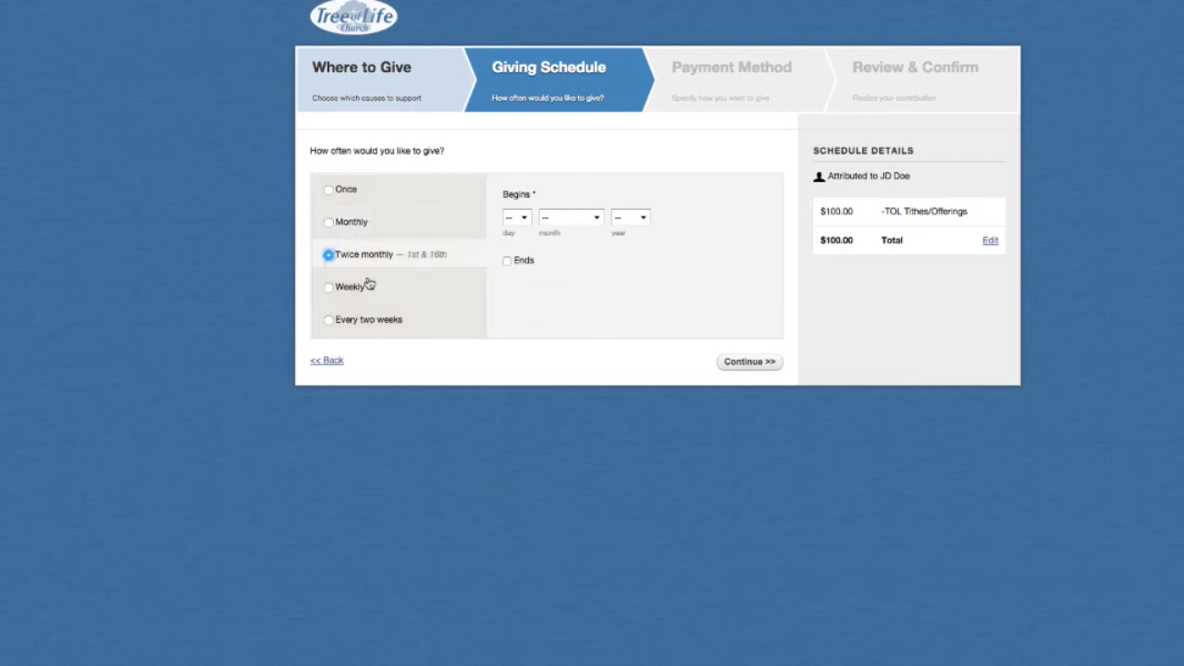
click(523, 220)
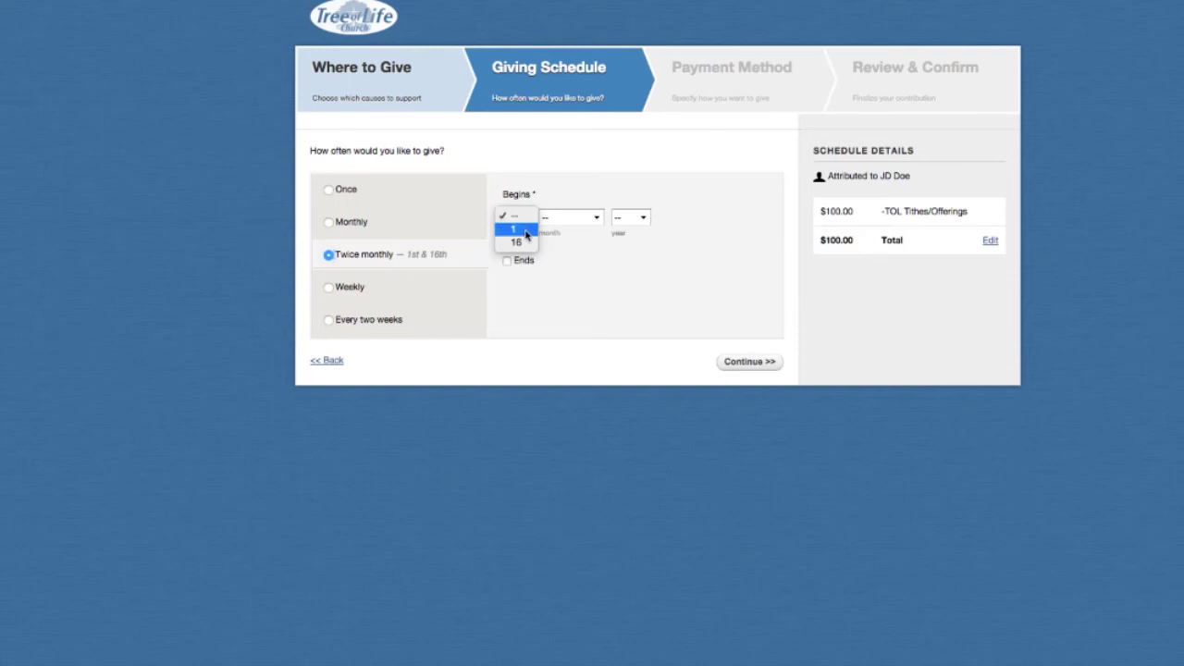
click(525, 233)
click(598, 220)
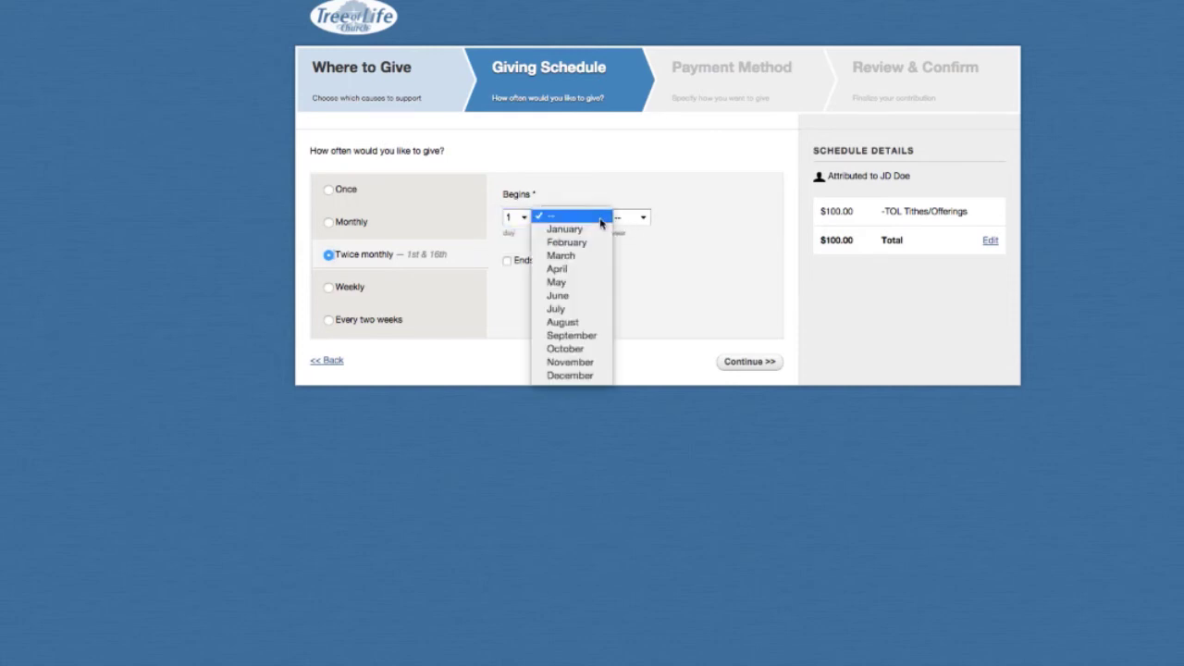
click(597, 335)
click(647, 222)
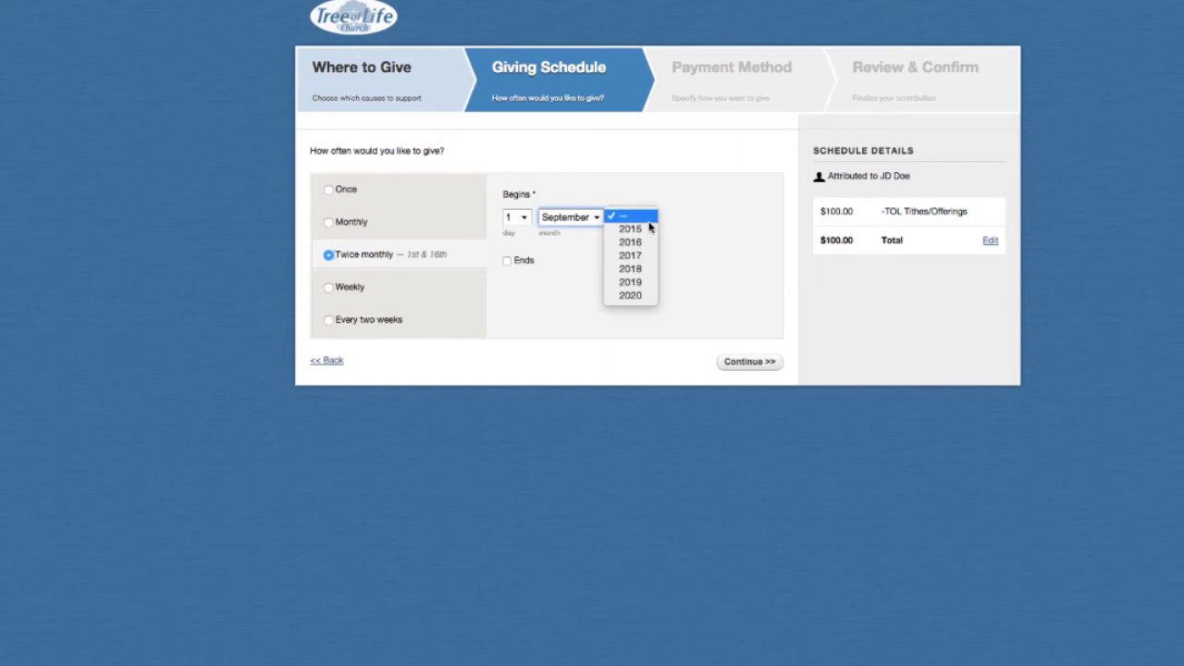
click(649, 228)
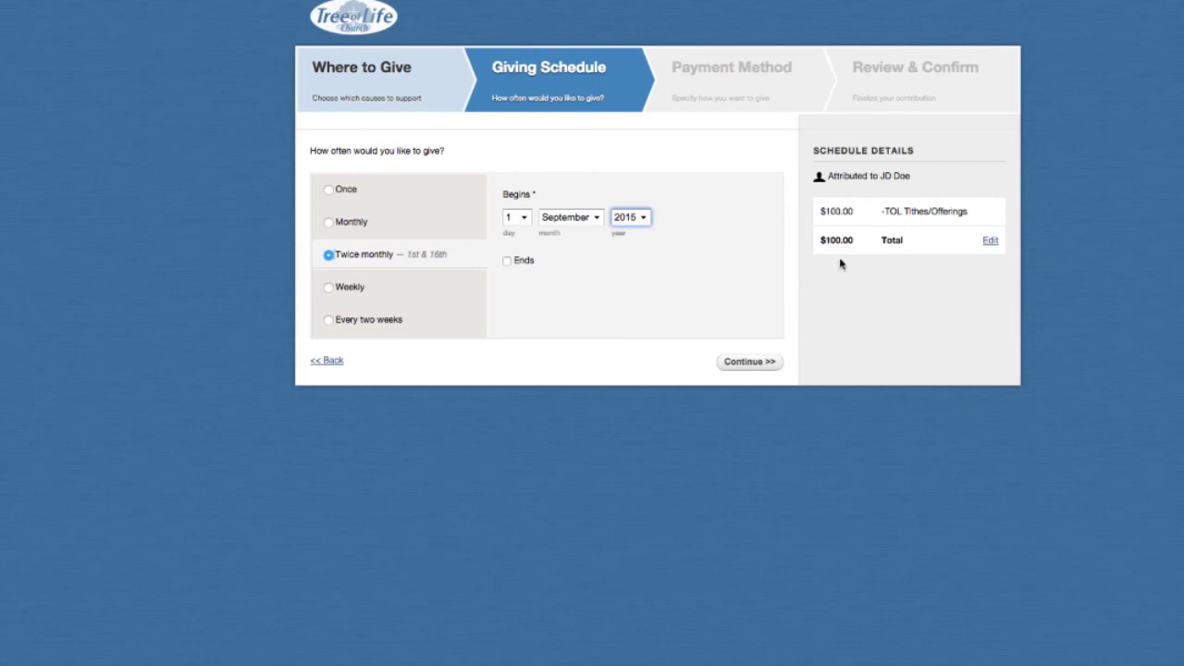
click(990, 241)
click(749, 366)
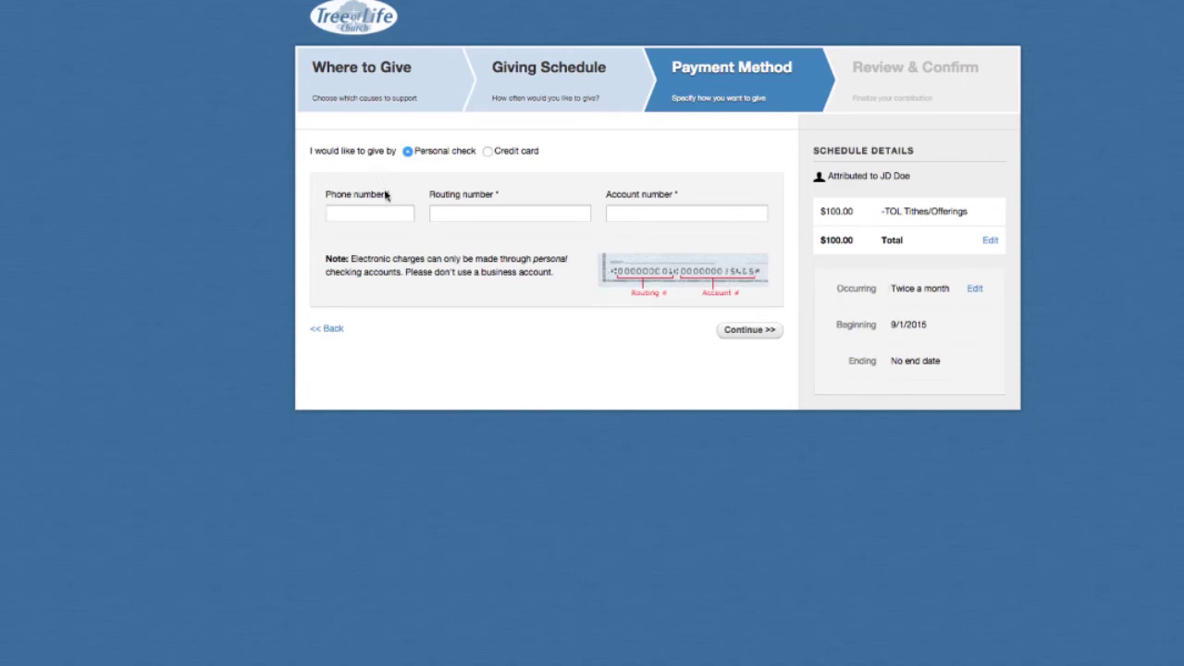
Select Credit card, scroll through the card form, then go back through the wizard steps.
click(489, 152)
scroll(494, 407, down, 3)
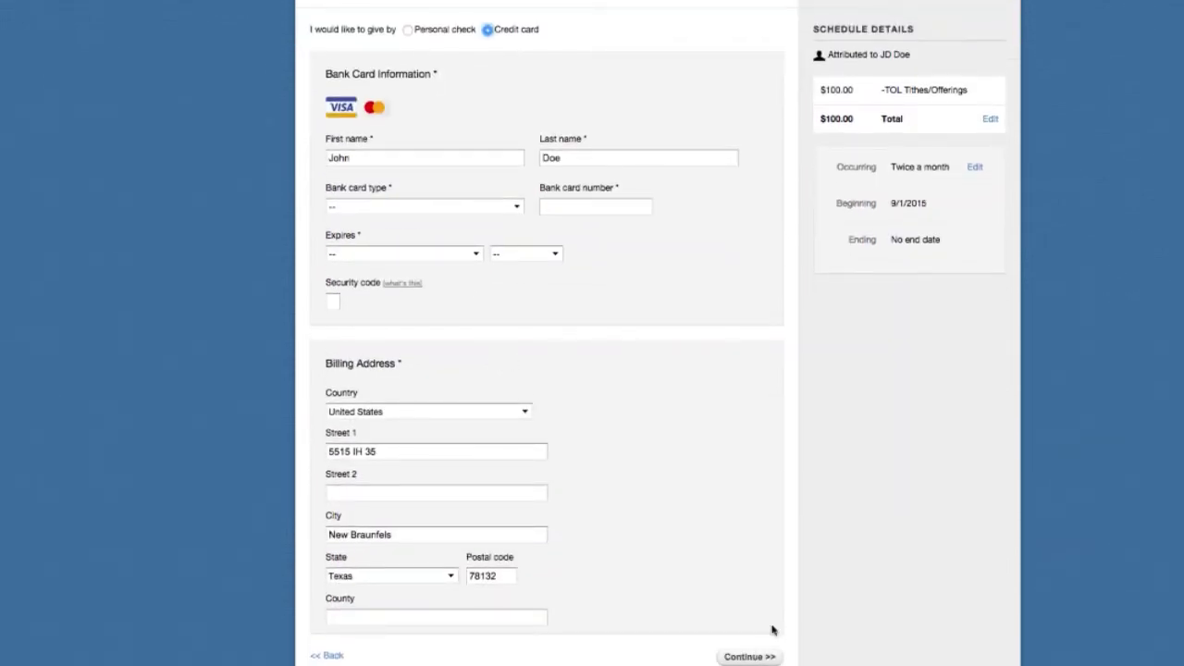
scroll(767, 632, up, 3)
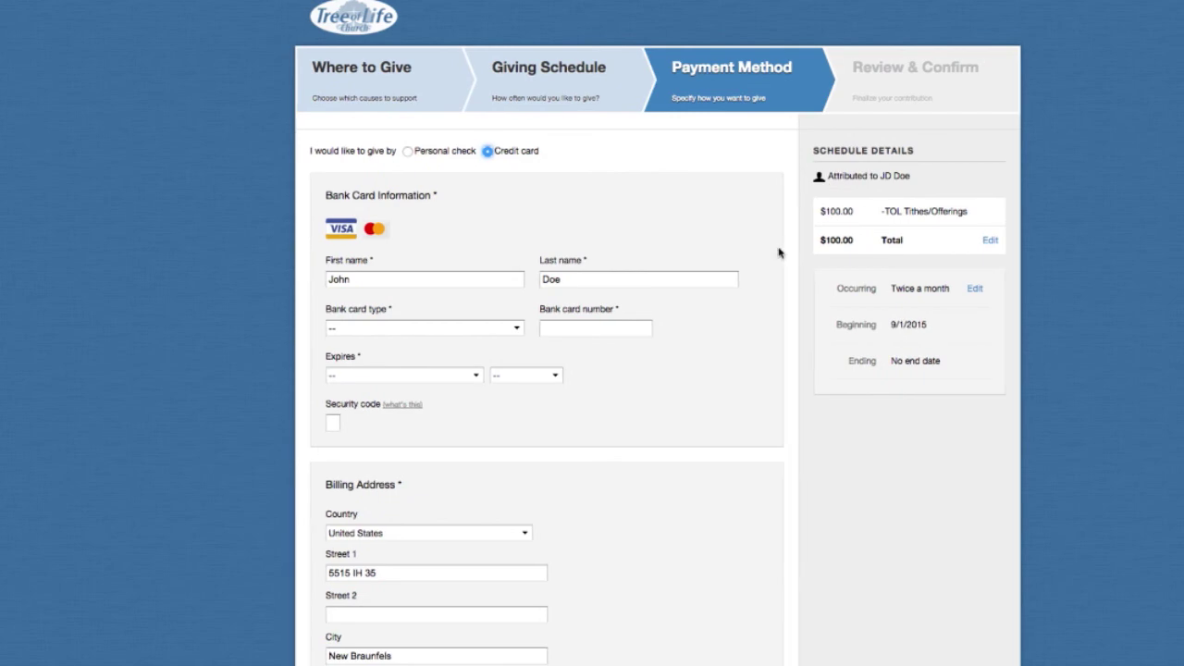
scroll(784, 245, down, 2)
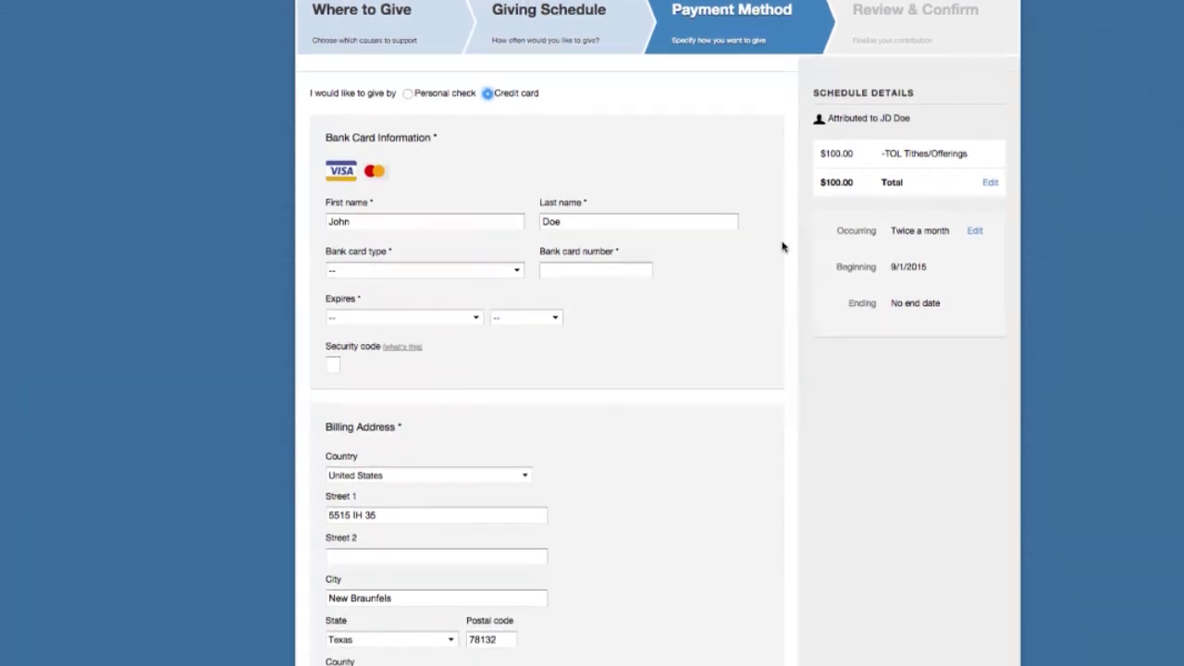
scroll(784, 248, down, 1)
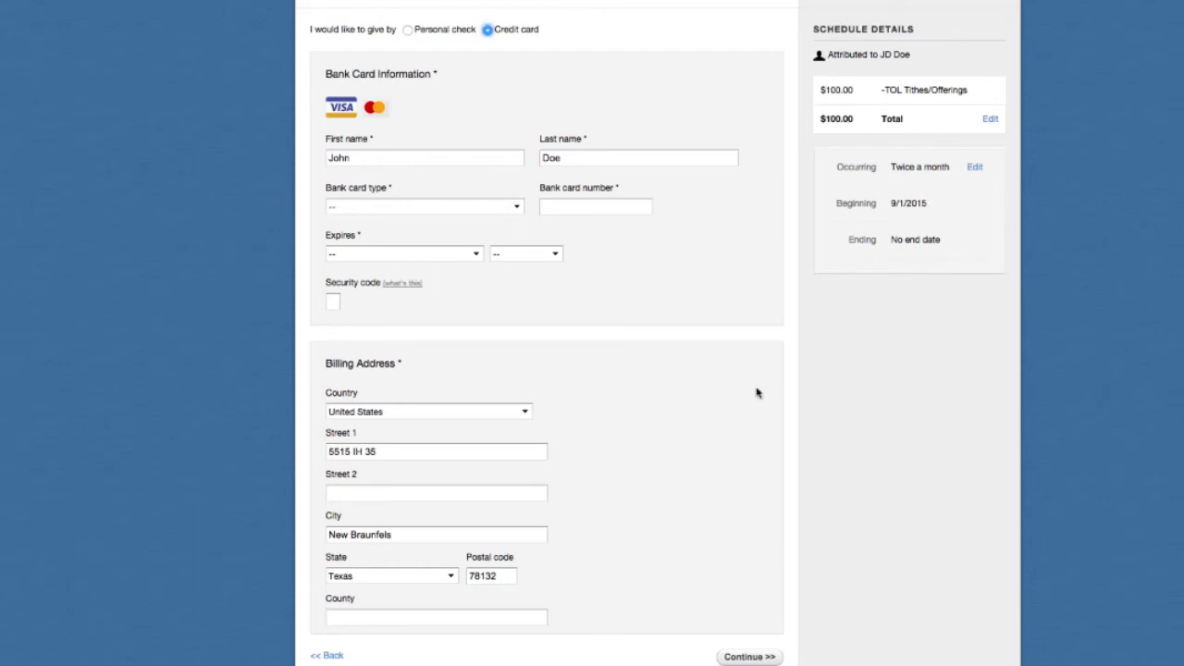
scroll(407, 637, up, 4)
scroll(428, 631, down, 4)
click(337, 656)
Leave the giving wizard and confirm the Schedules list shows no saved giving schedules.
click(319, 361)
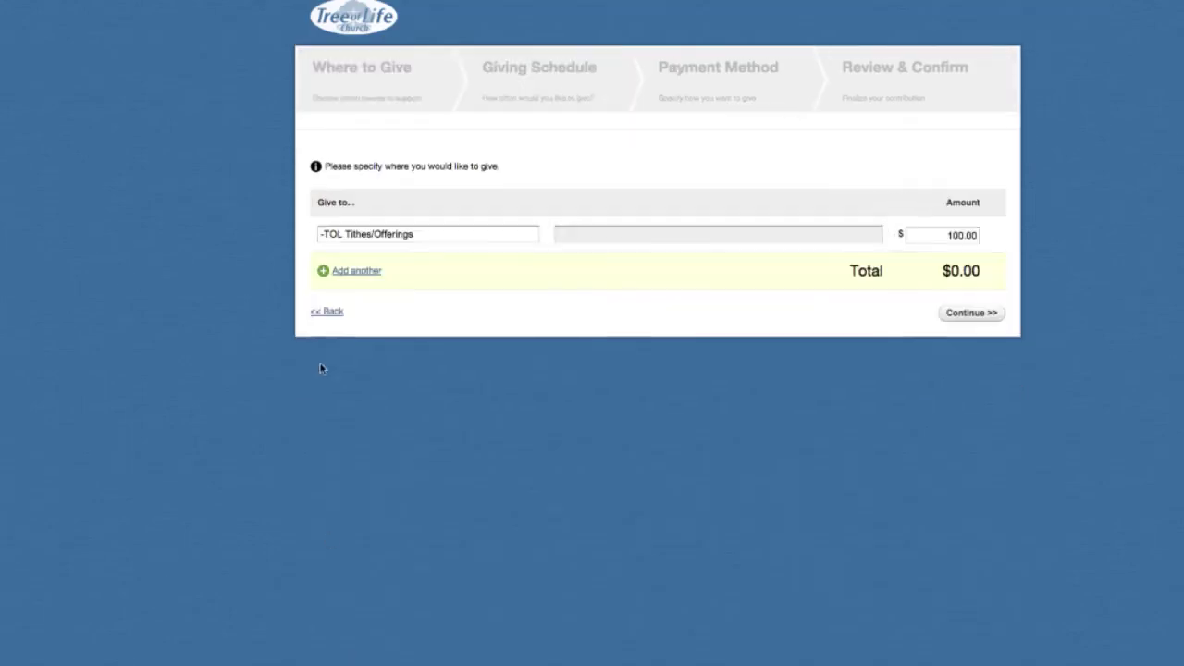
click(325, 296)
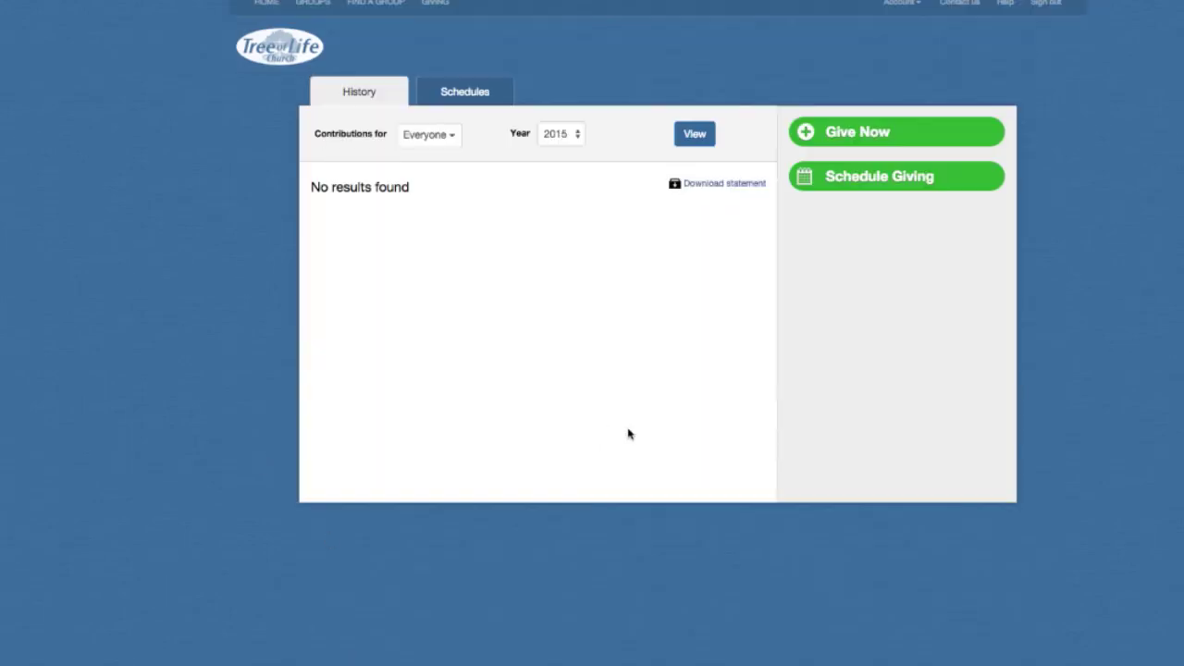
click(483, 92)
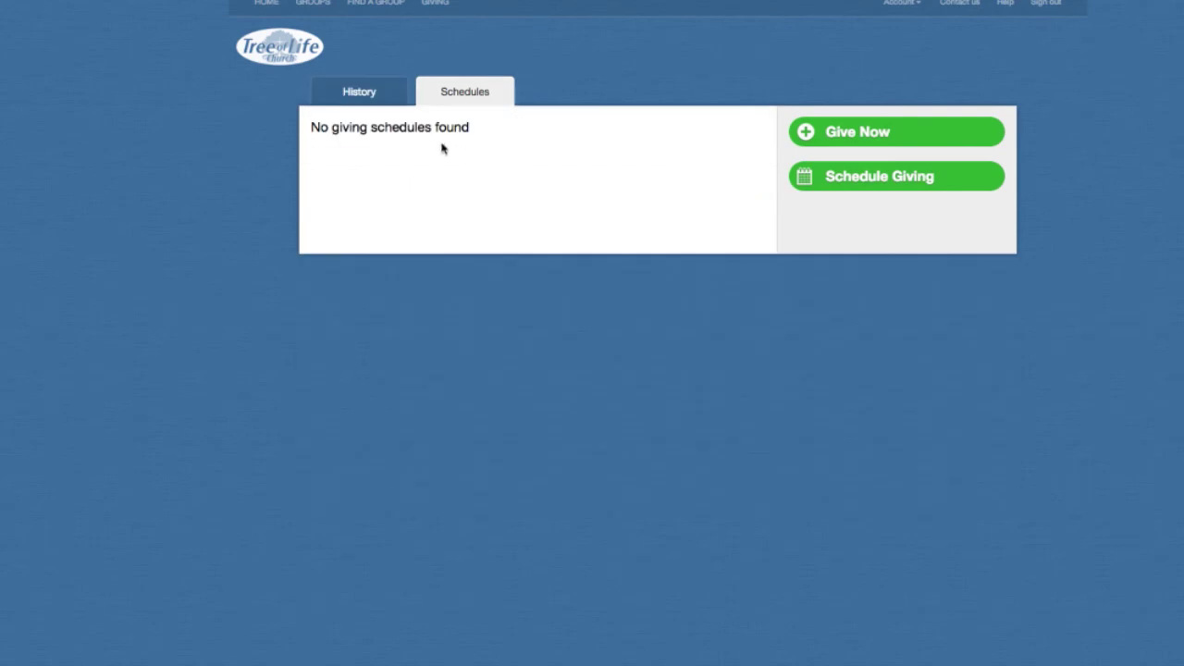
drag(311, 127, 544, 128)
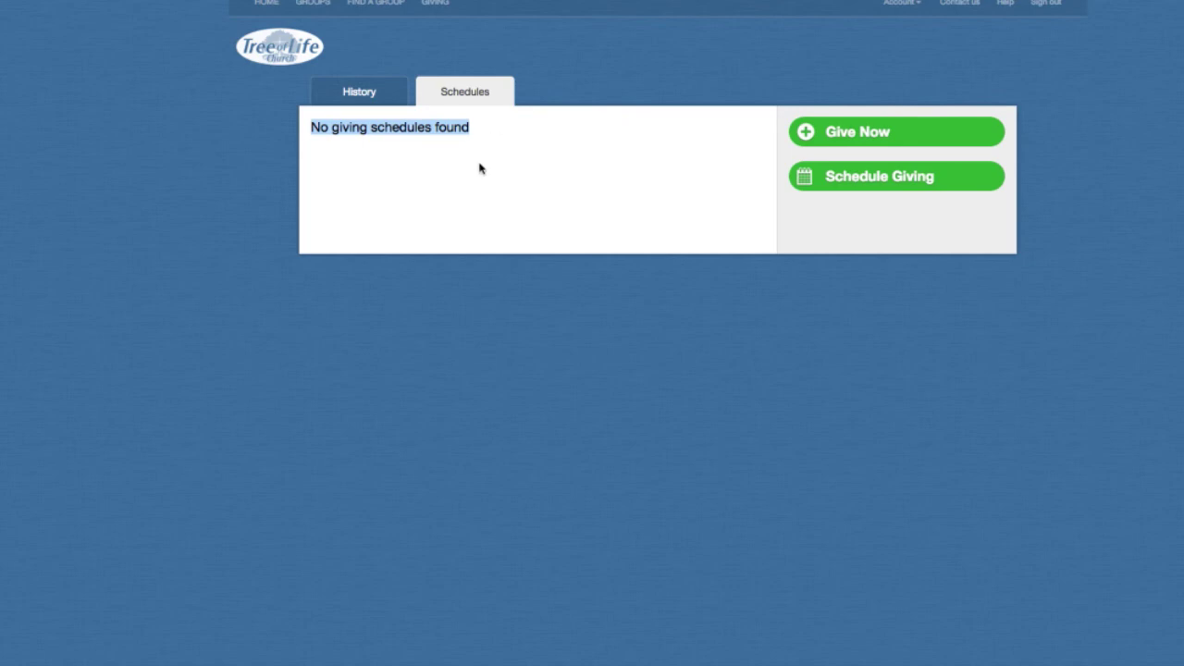
Switch between the contribution History and Schedules tabs, then return to the portal home page.
click(357, 96)
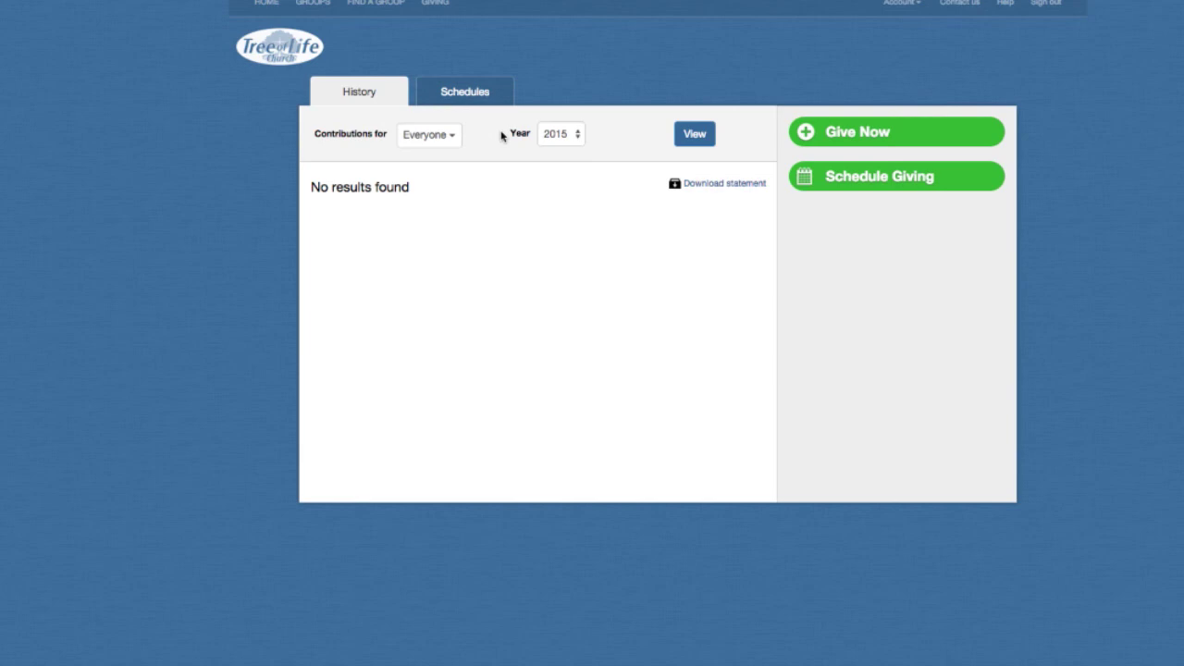
click(430, 100)
click(393, 98)
click(453, 95)
click(398, 99)
click(260, 5)
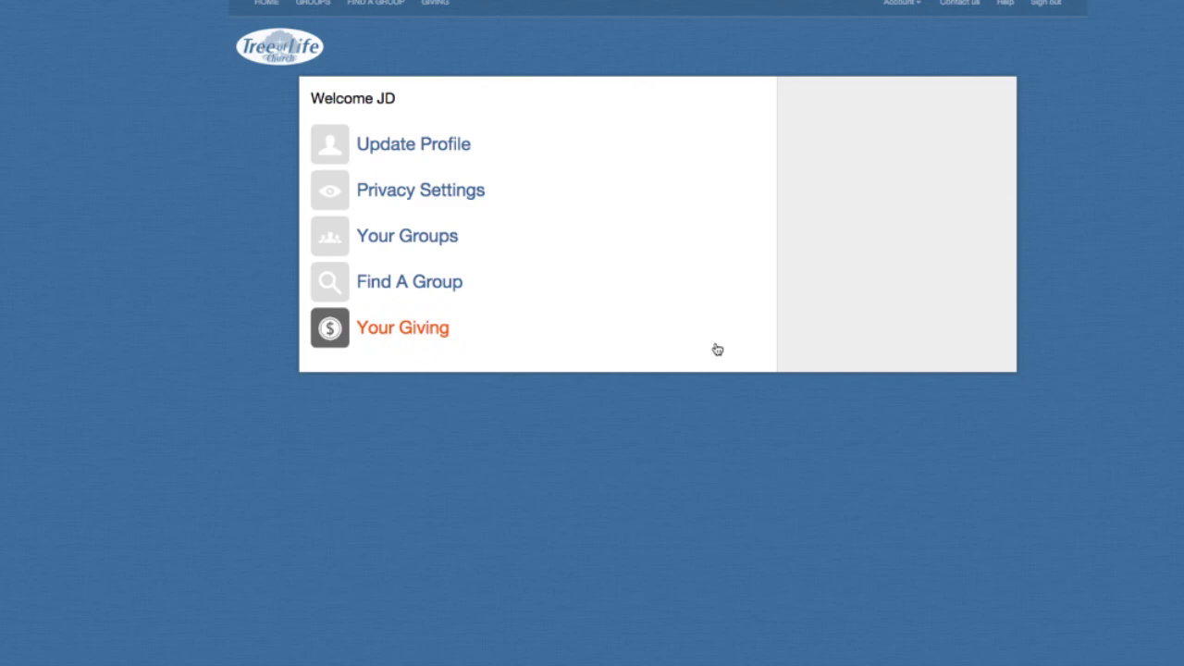